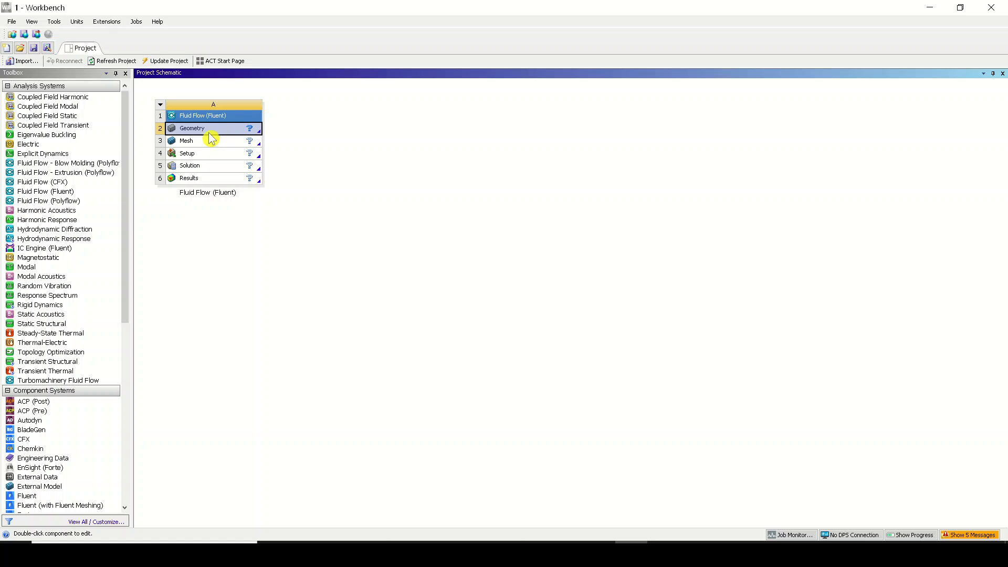
# - Import garage.stp from the 12-Car folder as the geometry of the Fluid Flow (Fluent) system
pyautogui.rightClick(209, 134)
pyautogui.moveTo(289, 166)
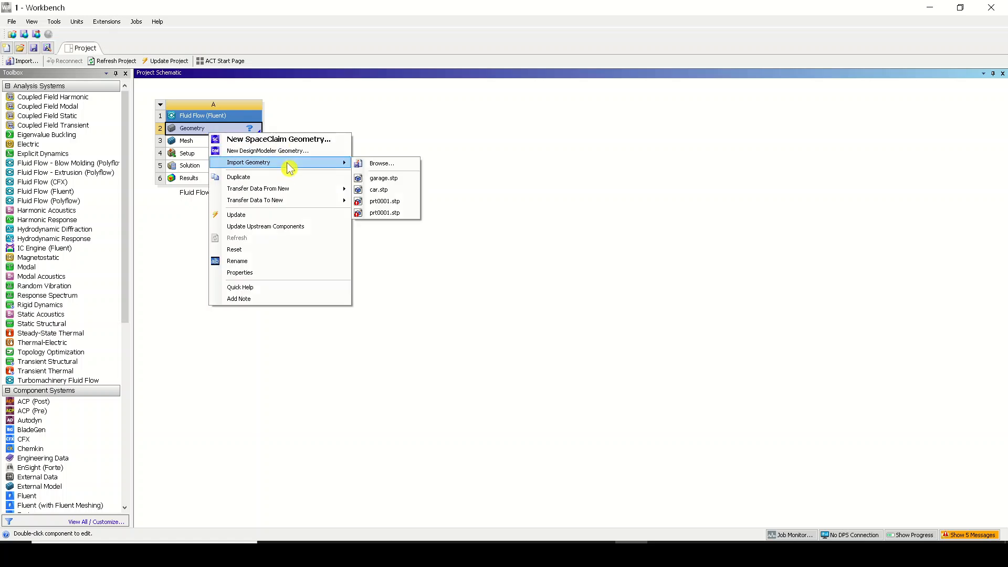
pyautogui.click(380, 165)
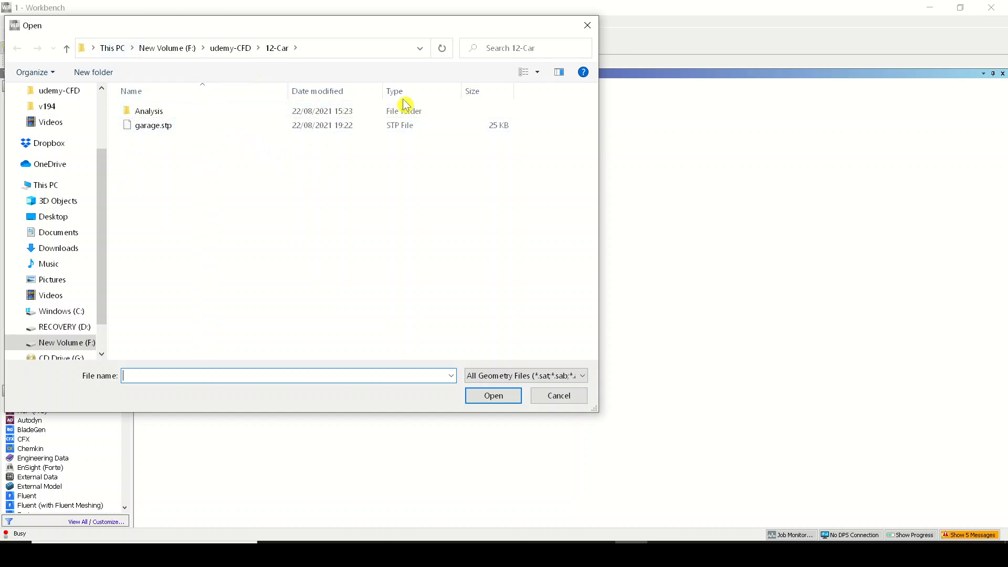
pyautogui.click(194, 127)
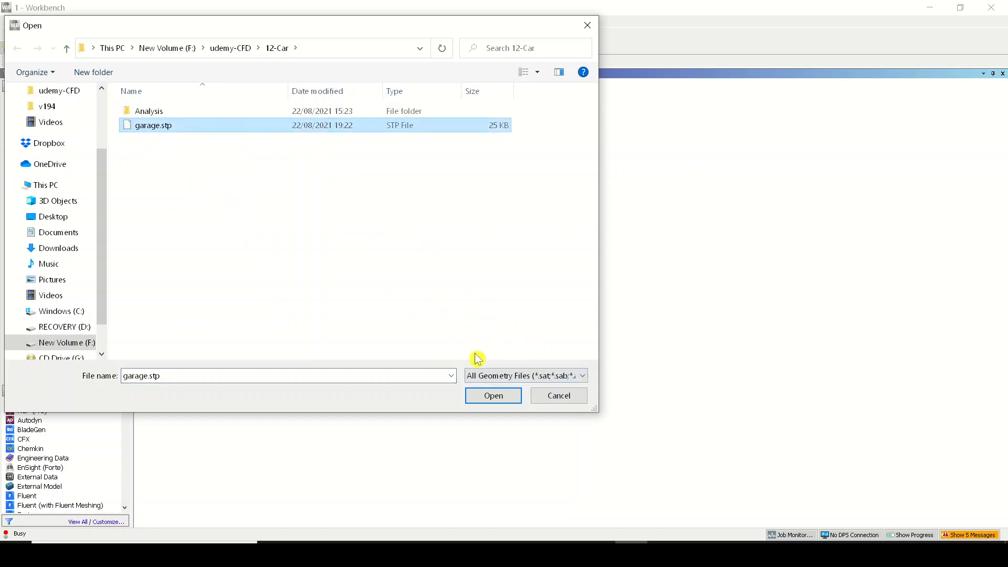
pyautogui.click(494, 398)
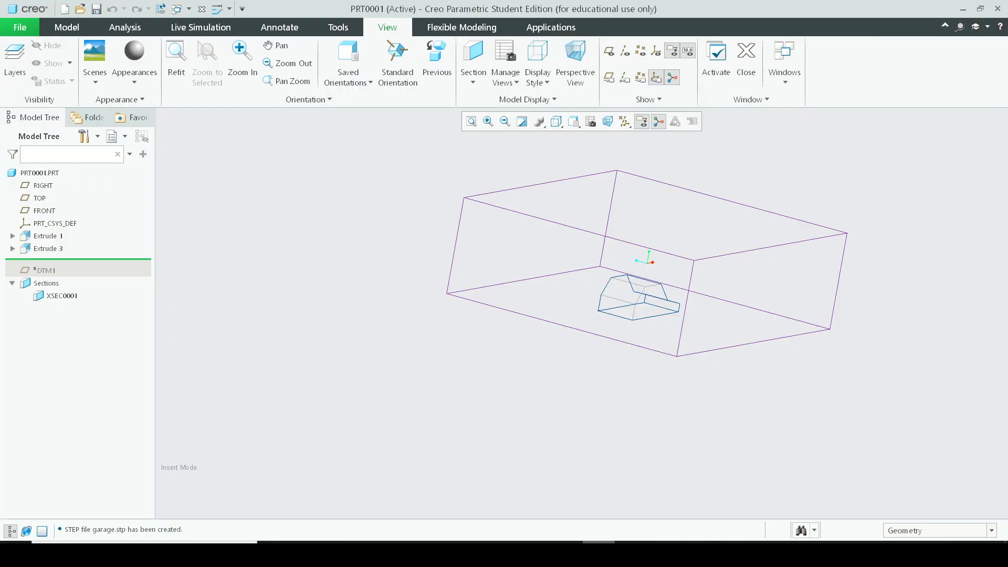
# - Examine the garage box and the car body inside it from several angles in Creo Parametric
pyautogui.moveTo(650, 221)
pyautogui.mouseDown(button='middle')
pyautogui.moveTo(636, 247)
pyautogui.moveTo(594, 230)
pyautogui.moveTo(666, 235)
pyautogui.mouseUp(button='middle')
pyautogui.click(512, 309)
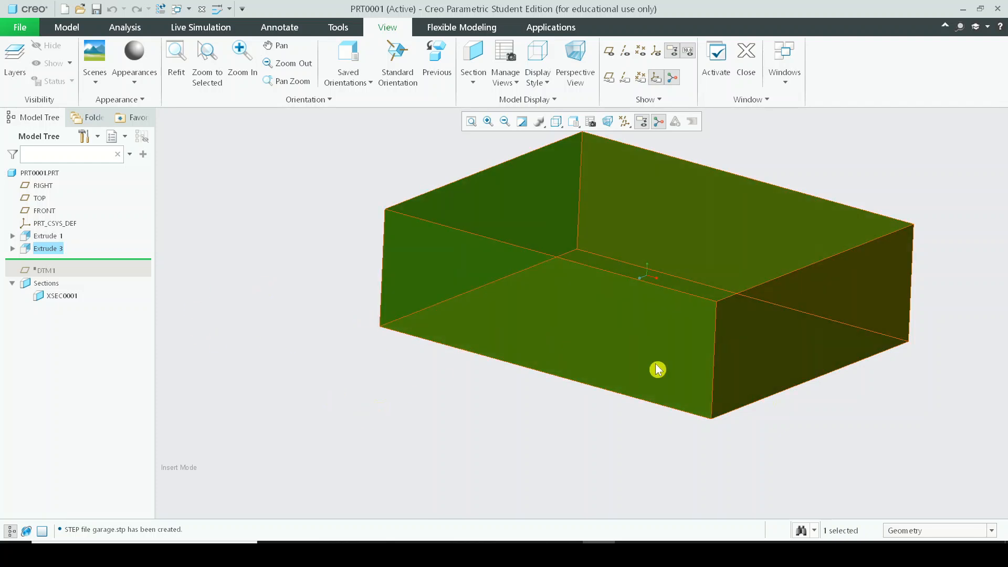
pyautogui.moveTo(744, 290); pyautogui.dragTo(838, 271, button='middle')
pyautogui.moveTo(896, 236); pyautogui.dragTo(920, 227, button='middle')
pyautogui.click(920, 227)
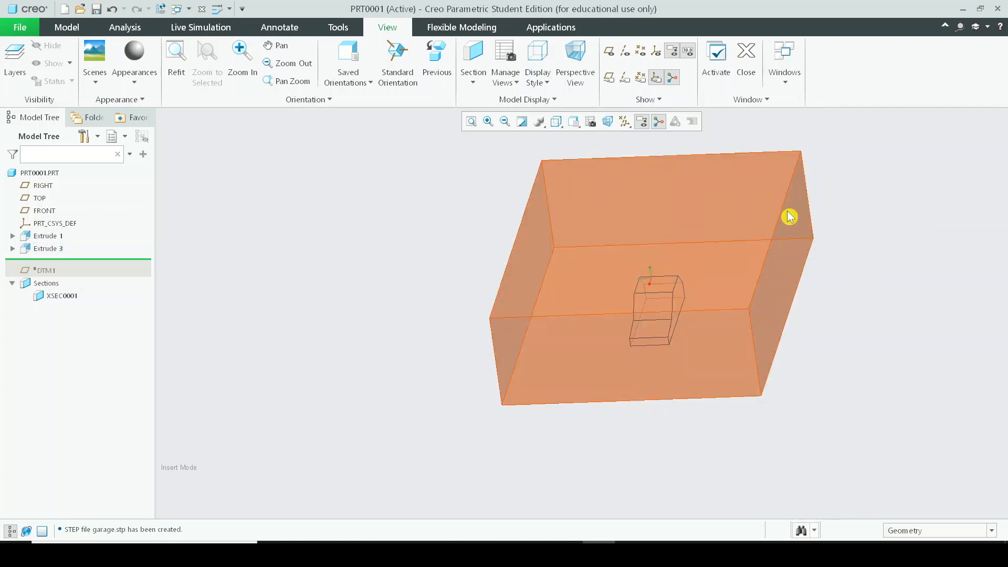
pyautogui.scroll(-3, 792, 215)
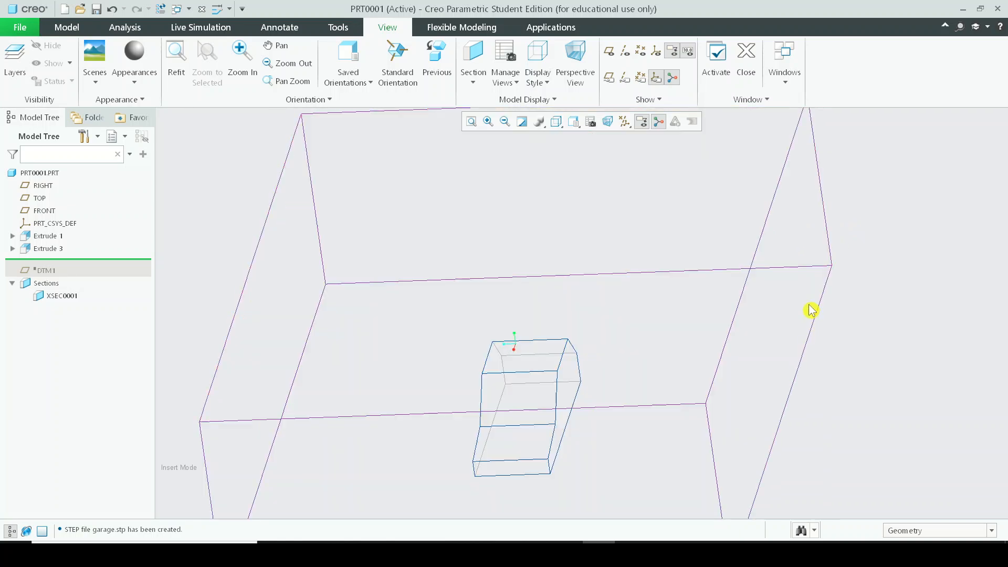
pyautogui.moveTo(814, 310)
pyautogui.mouseDown(button='middle')
pyautogui.moveTo(875, 279)
pyautogui.moveTo(874, 295)
pyautogui.mouseUp(button='middle')
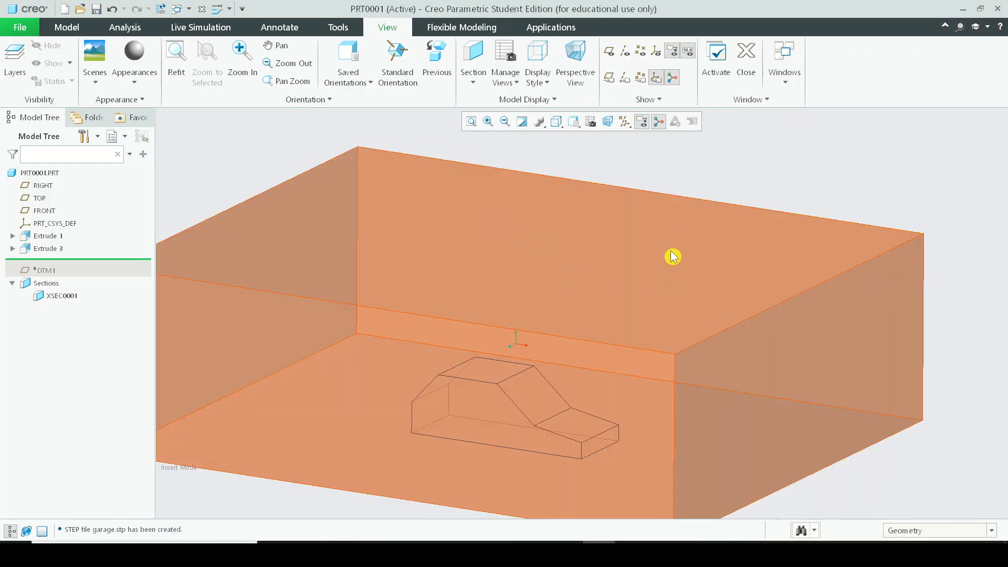
# - Switch back to Workbench, open the imported geometry in DesignModeler and generate the Import1 feature
pyautogui.click(631, 552)
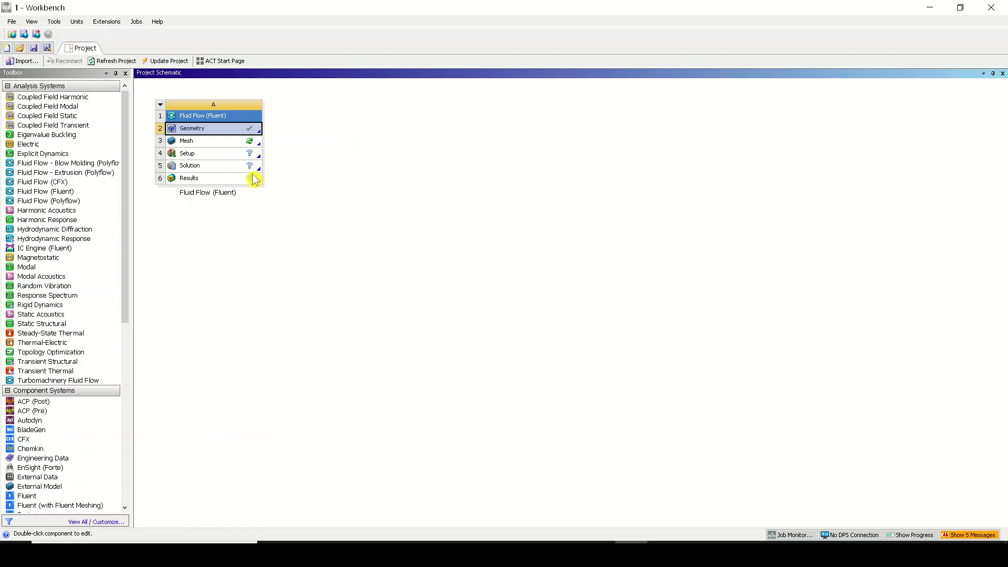
pyautogui.rightClick(219, 137)
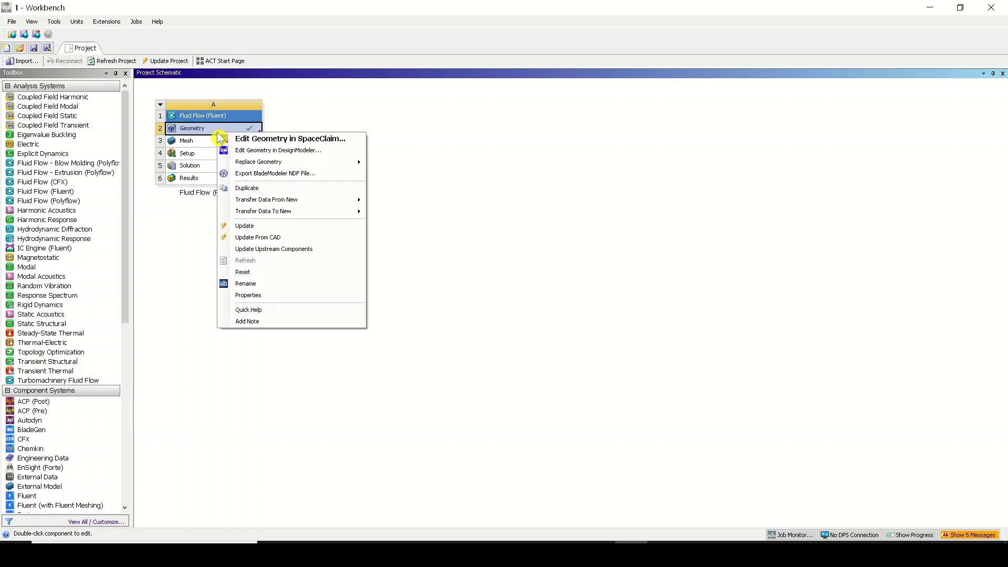
pyautogui.click(349, 151)
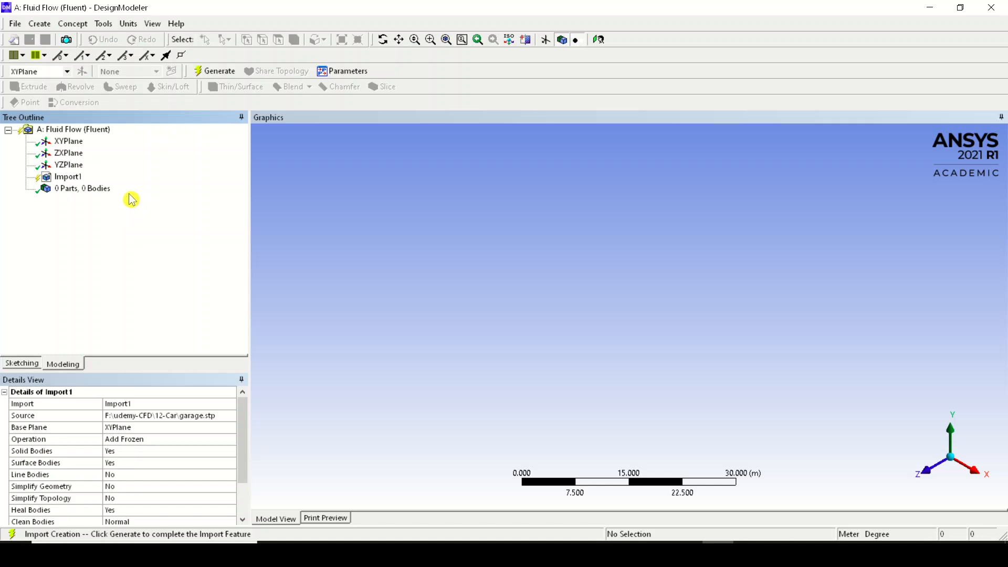
pyautogui.click(219, 72)
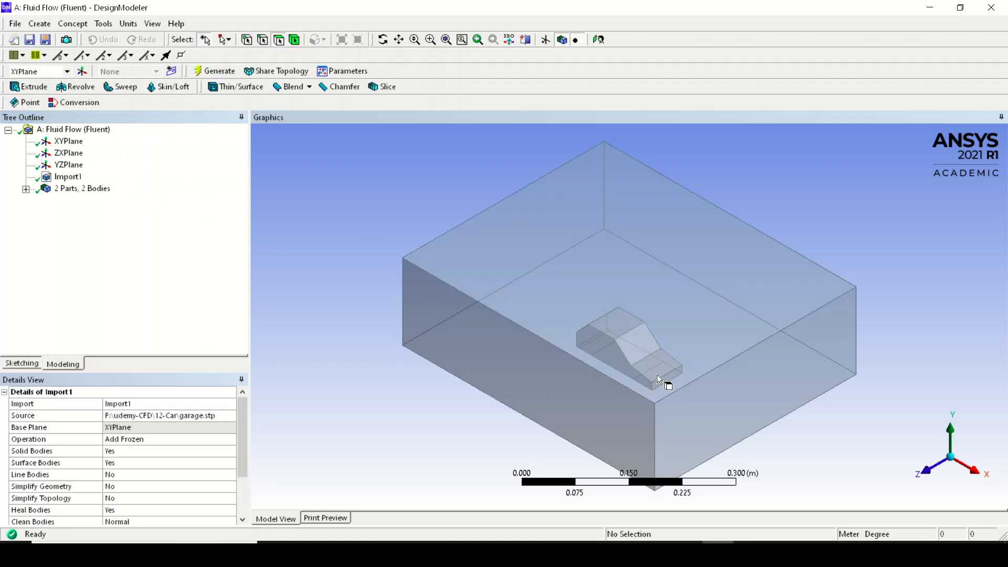
# - Select the enclosure's long side face and examine the box and car from several angles
pyautogui.click(510, 381)
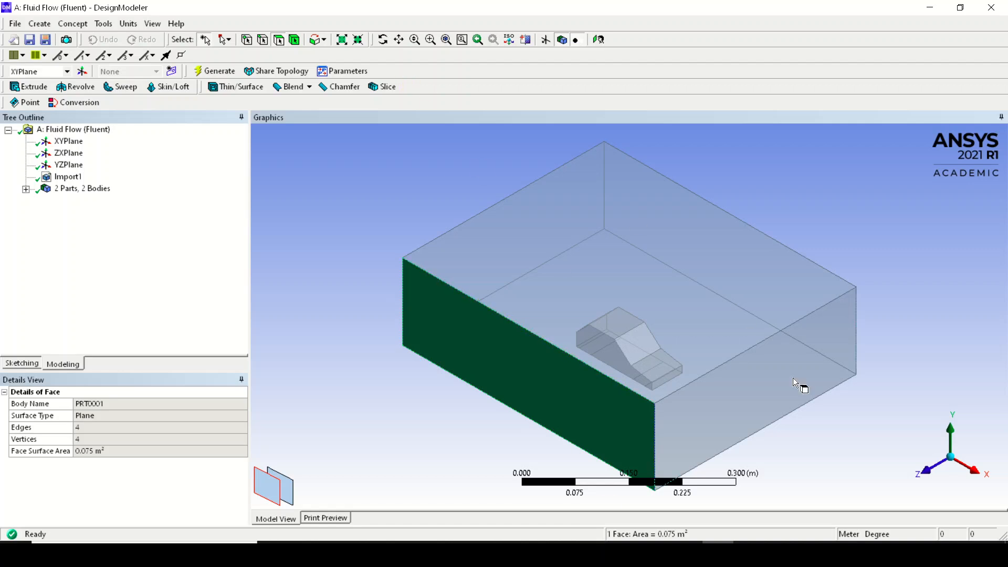
pyautogui.moveTo(432, 152); pyautogui.dragTo(798, 236, button='middle')
pyautogui.moveTo(711, 278); pyautogui.dragTo(681, 272, button='middle')
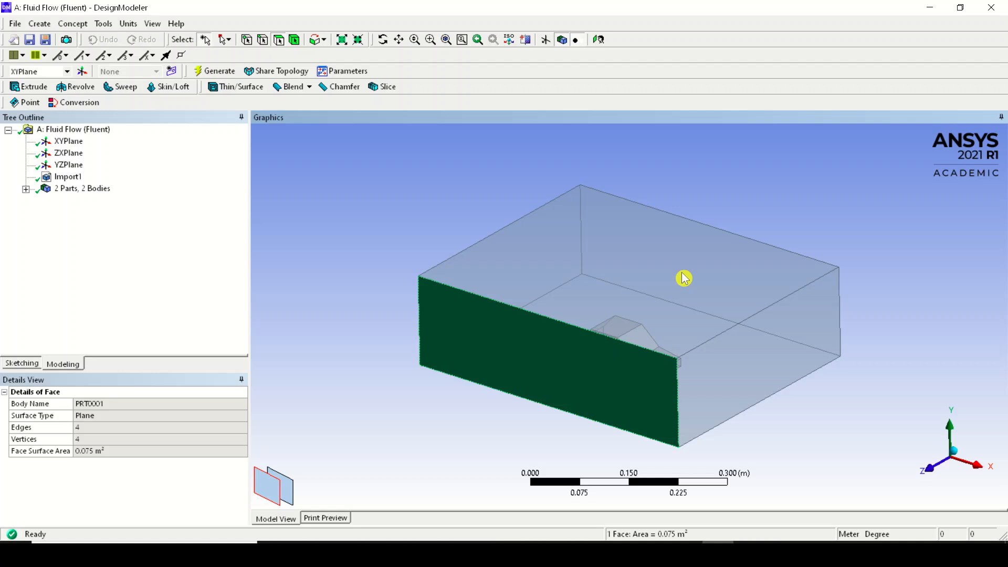
pyautogui.moveTo(683, 266); pyautogui.dragTo(739, 296, button='middle')
pyautogui.moveTo(690, 260); pyautogui.dragTo(719, 317, button='middle')
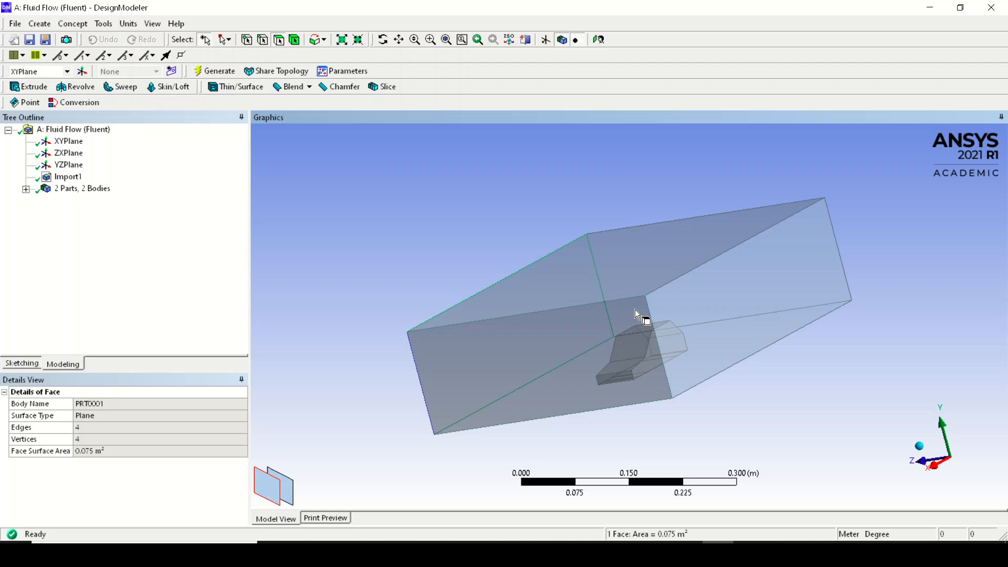
pyautogui.moveTo(662, 304); pyautogui.dragTo(479, 342, button='middle')
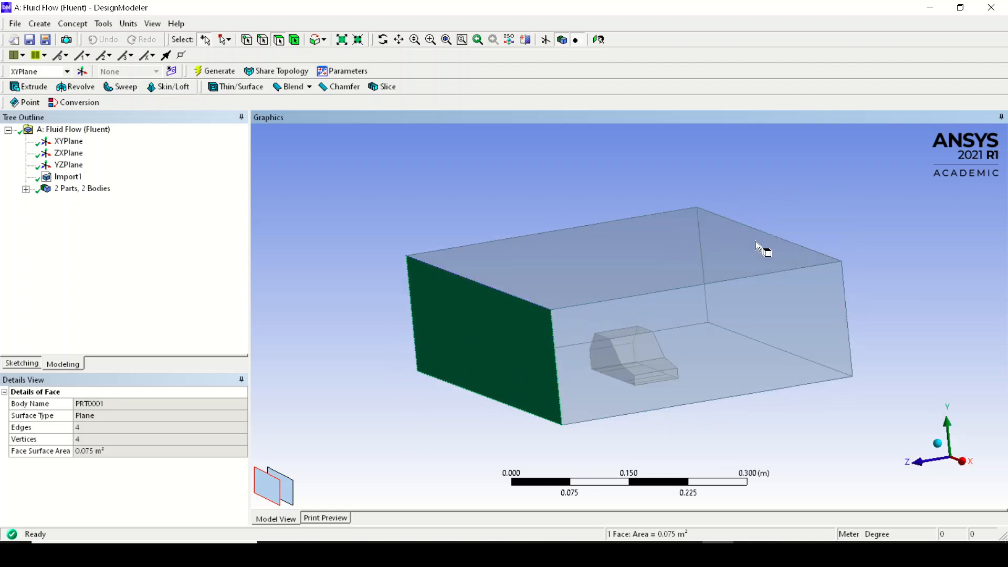
pyautogui.moveTo(772, 274); pyautogui.dragTo(714, 294, button='middle')
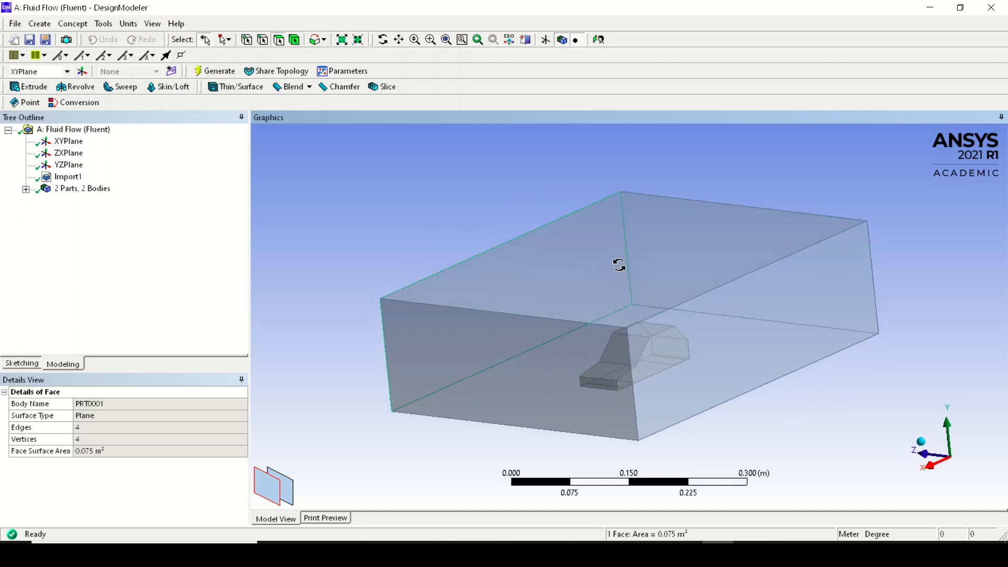
pyautogui.moveTo(619, 263); pyautogui.dragTo(635, 299, button='middle')
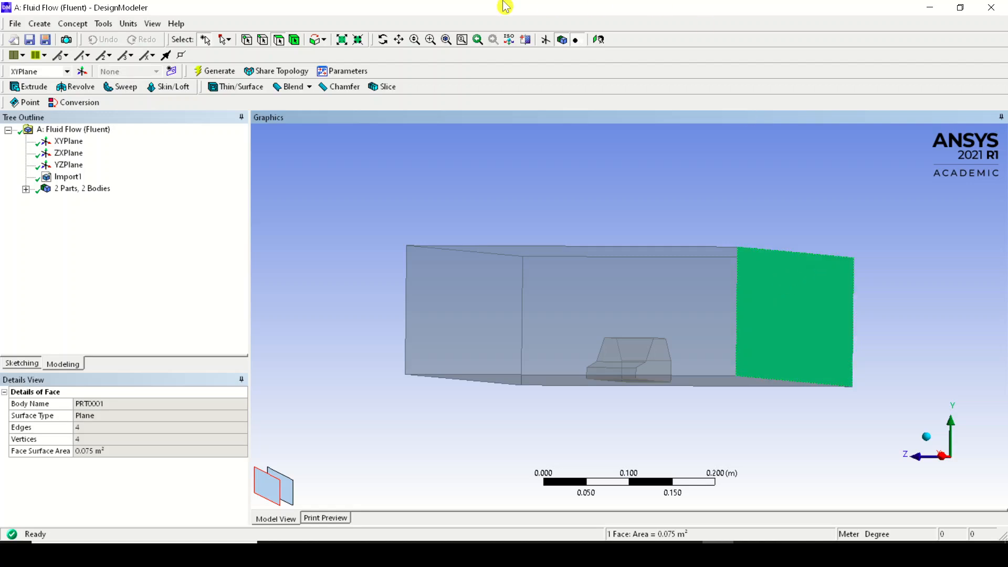
pyautogui.moveTo(751, 317); pyautogui.dragTo(833, 286, button='middle')
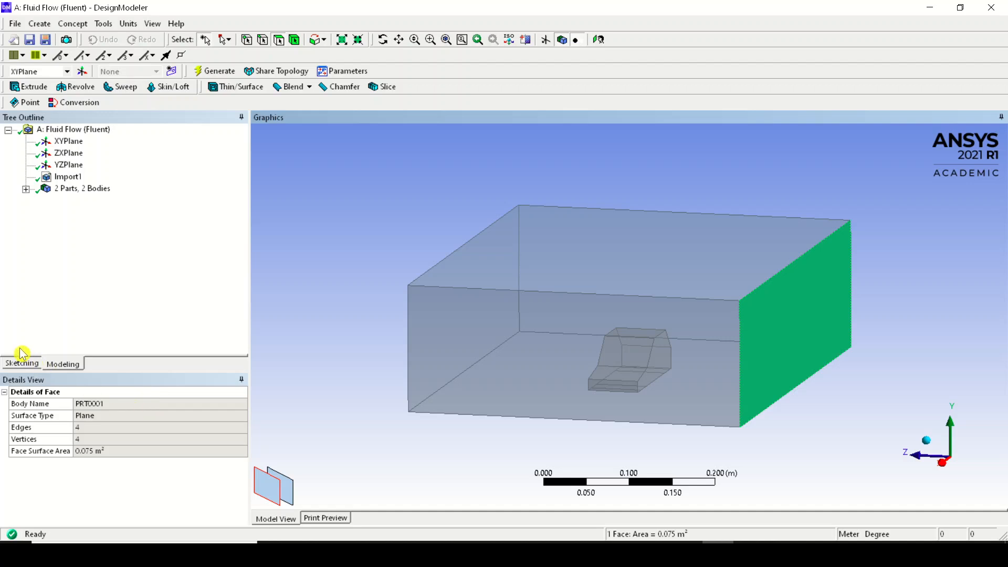
pyautogui.moveTo(533, 299); pyautogui.dragTo(663, 297, button='middle')
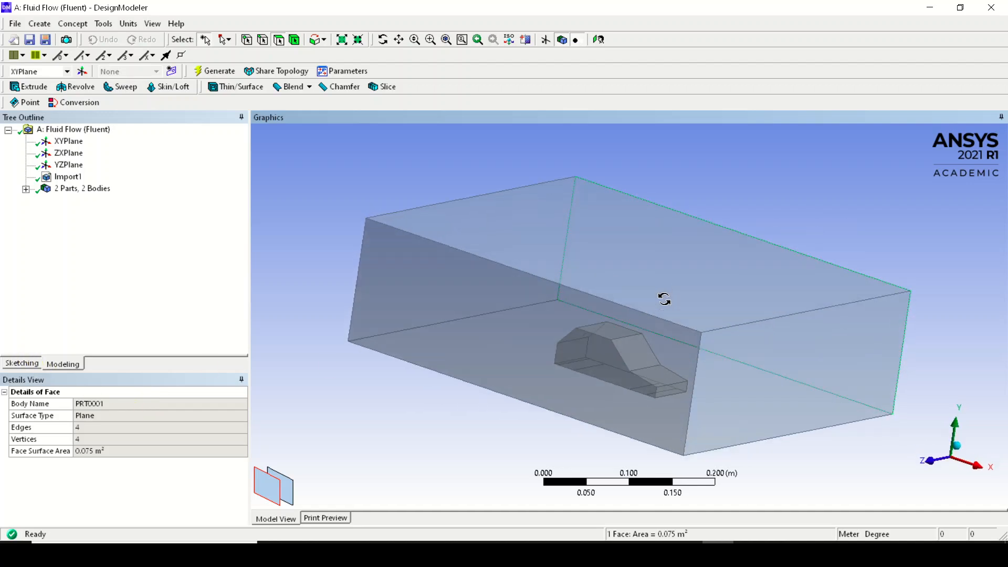
# - Inspect the XYPlane, ZXPlane and YZPlane in turn against the enclosure and car
pyautogui.click(67, 141)
pyautogui.moveTo(610, 321); pyautogui.dragTo(514, 310, button='middle')
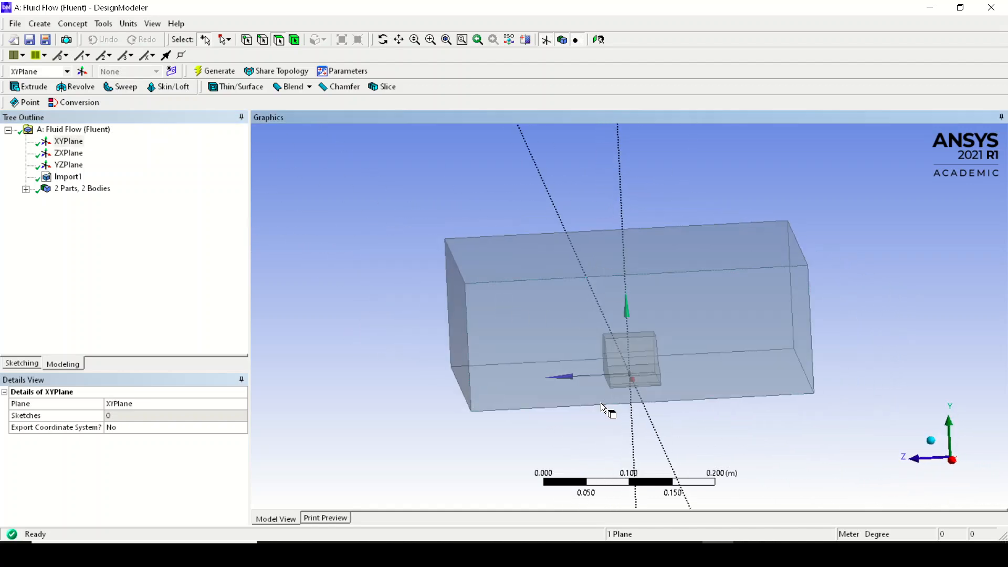
pyautogui.click(69, 153)
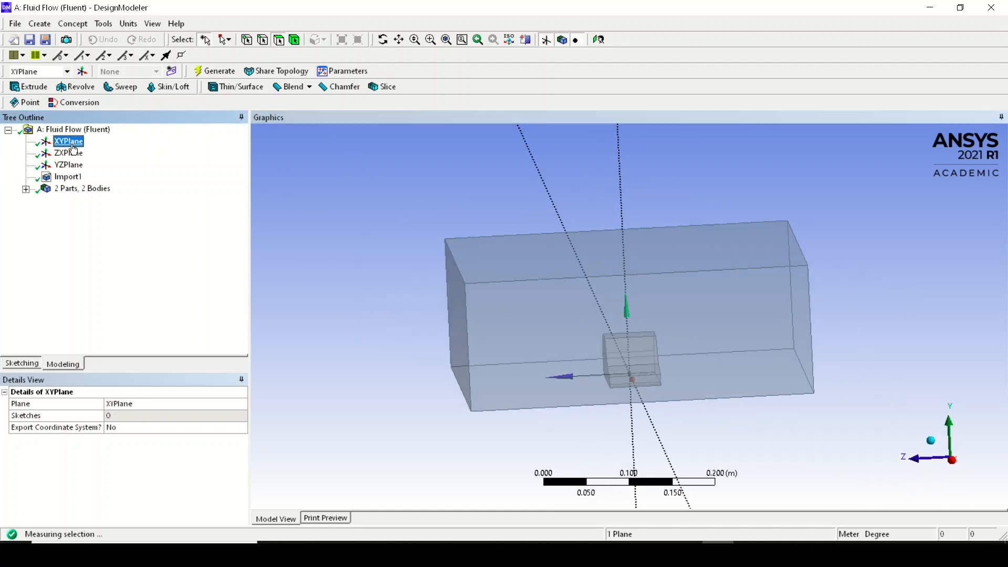
pyautogui.moveTo(510, 240); pyautogui.dragTo(540, 249, button='middle')
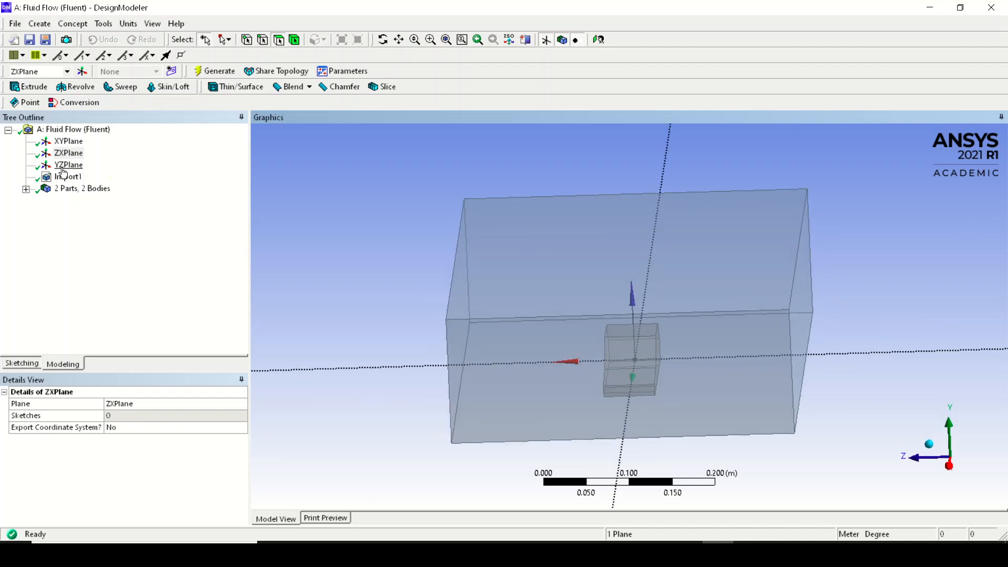
pyautogui.click(69, 164)
pyautogui.moveTo(513, 294); pyautogui.dragTo(758, 324, button='middle')
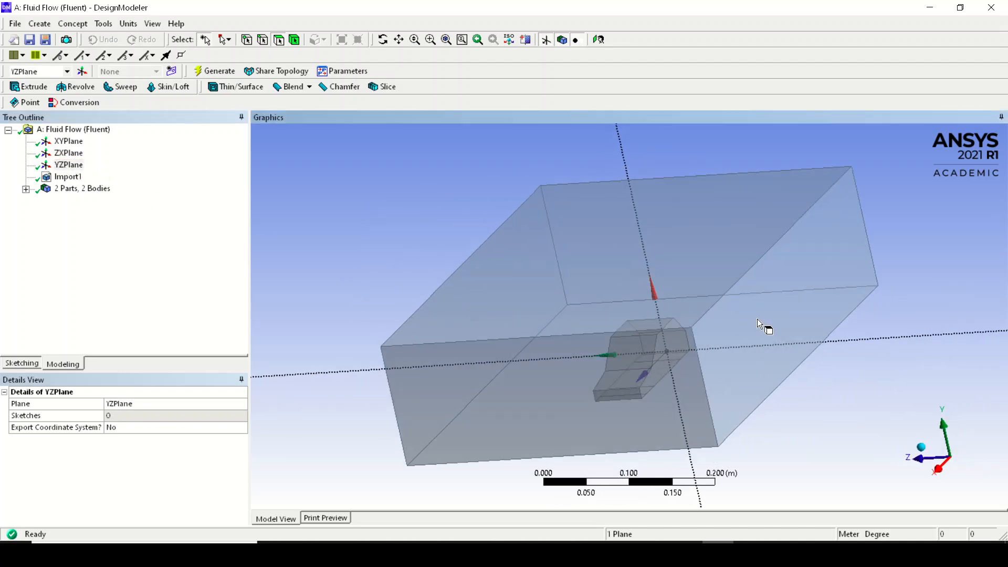
# - Compare the enclosure's long side face with the YZPlane from several angles, clearing the face selection each time
pyautogui.click(765, 317)
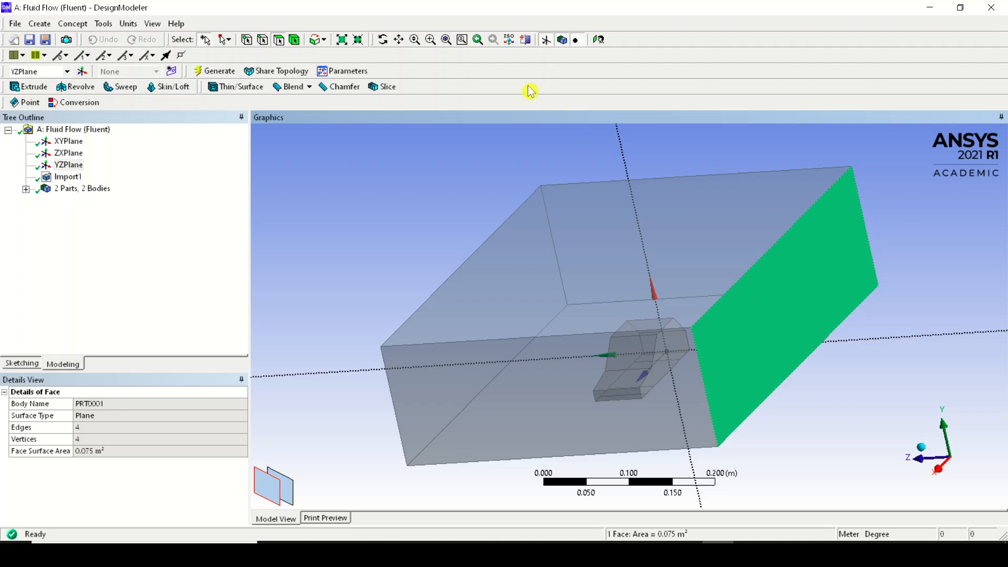
pyautogui.moveTo(509, 225); pyautogui.dragTo(501, 199, button='middle')
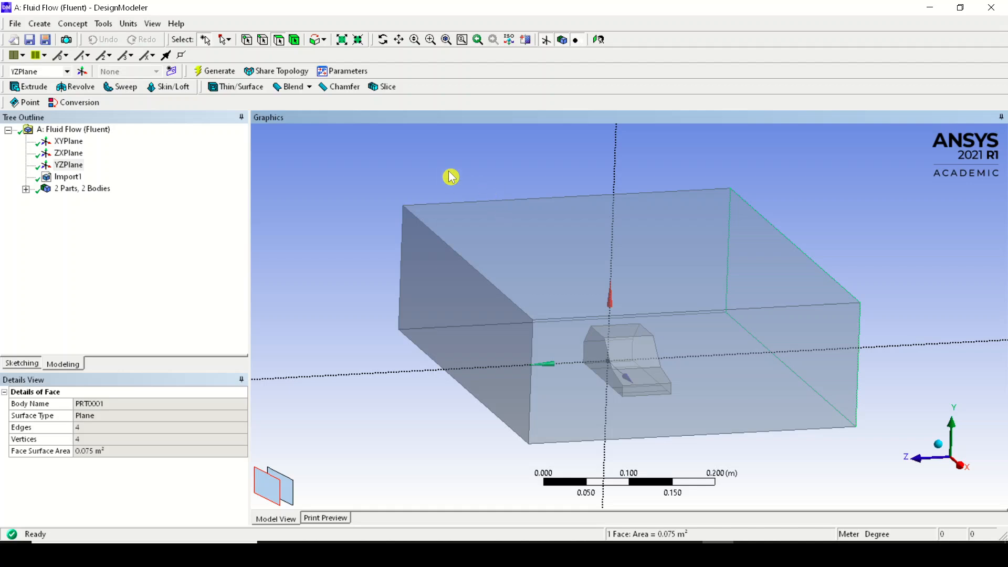
pyautogui.click(430, 167)
pyautogui.moveTo(838, 202); pyautogui.dragTo(630, 184, button='middle')
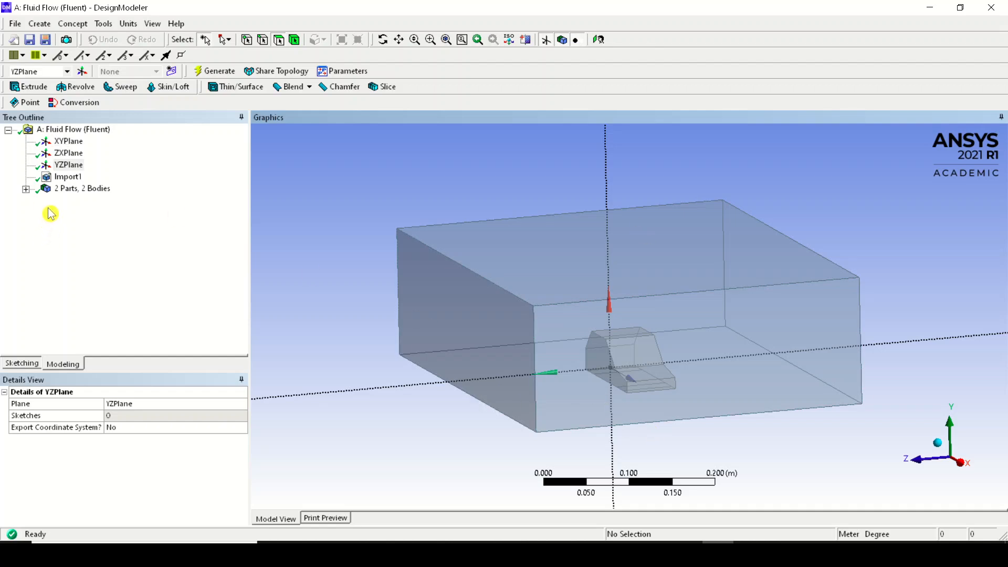
pyautogui.moveTo(693, 289); pyautogui.dragTo(623, 299, button='middle')
pyautogui.click(798, 326)
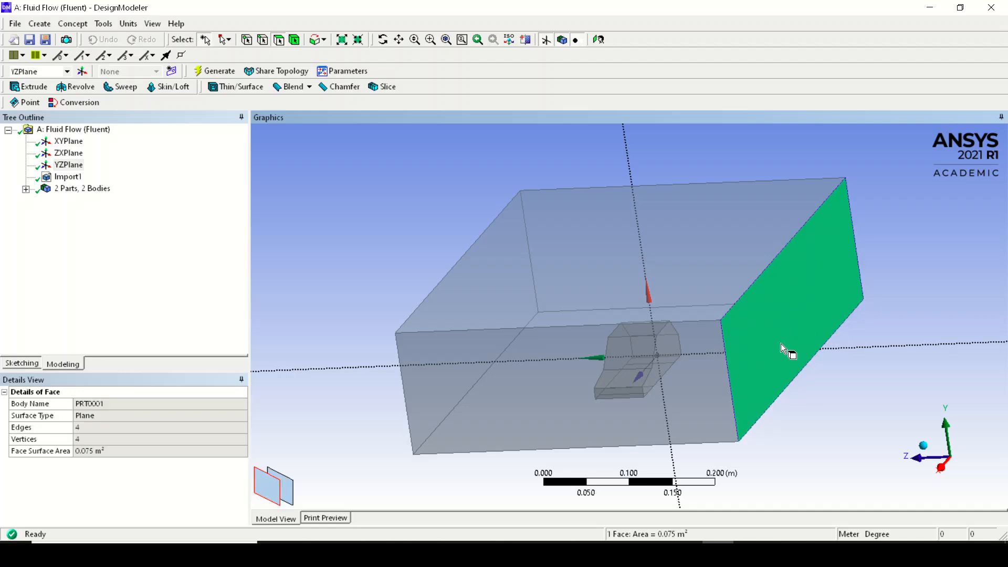
pyautogui.click(371, 219)
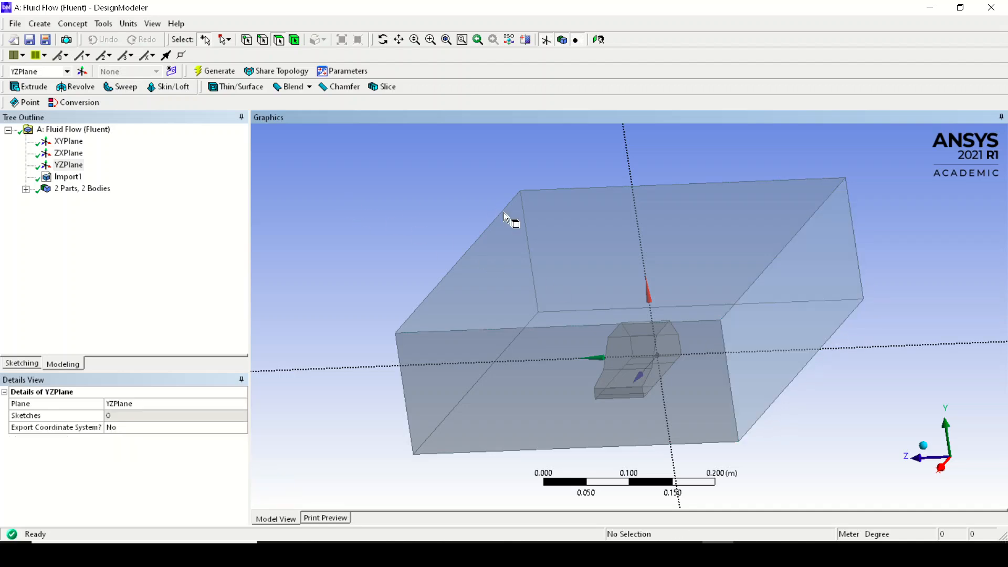
pyautogui.moveTo(509, 219); pyautogui.dragTo(472, 209, button='middle')
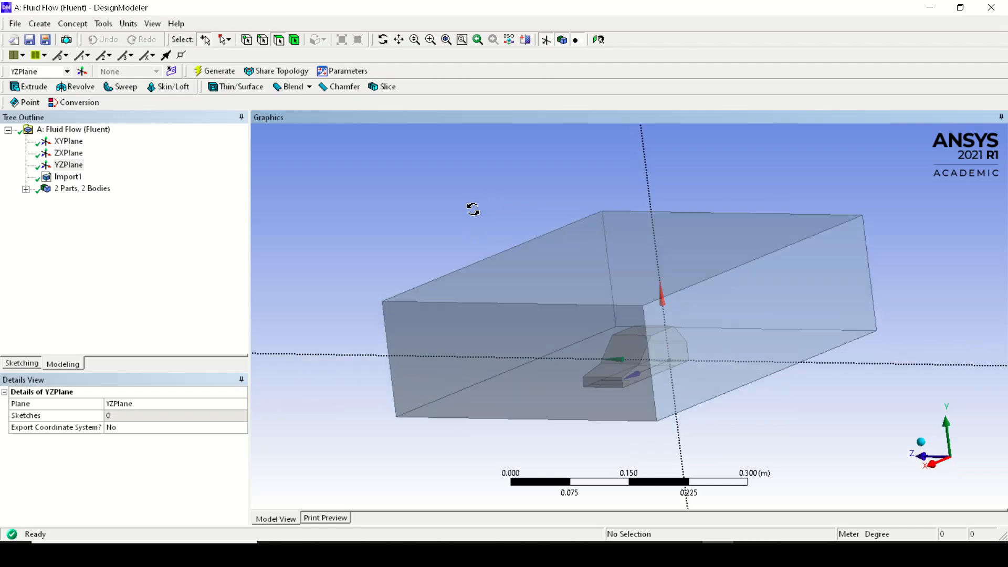
pyautogui.moveTo(788, 333); pyautogui.dragTo(599, 261, button='middle')
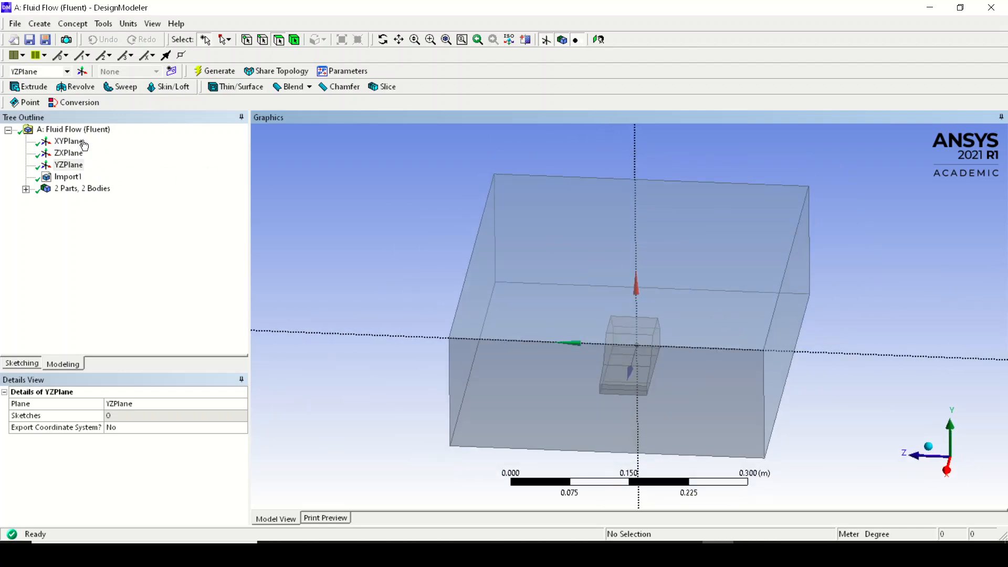
# - Preview the ZXPlane, reselect the Fluid Flow (Fluent) root item and leave the plane display turned off
pyautogui.click(79, 129)
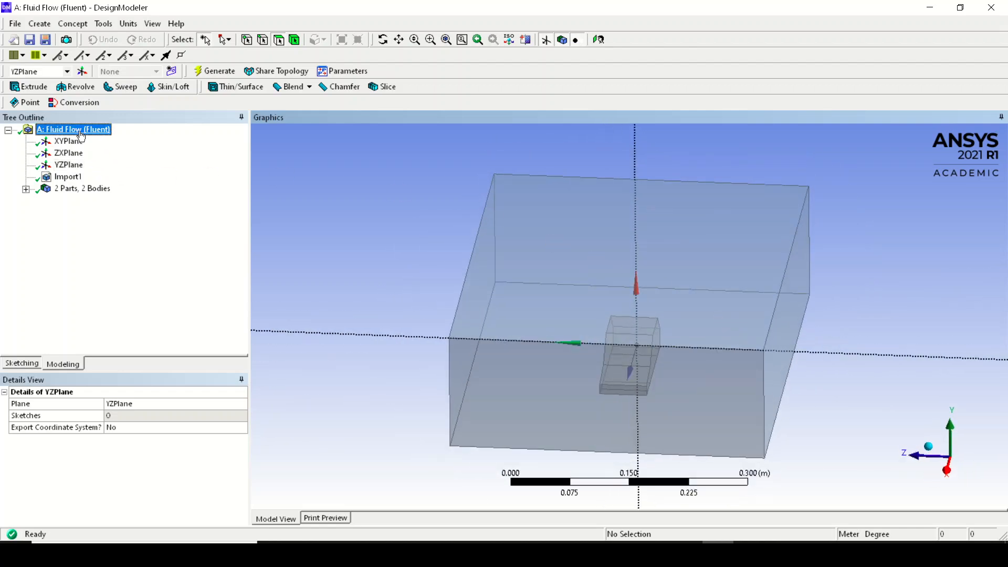
pyautogui.click(547, 40)
pyautogui.click(547, 41)
pyautogui.click(546, 39)
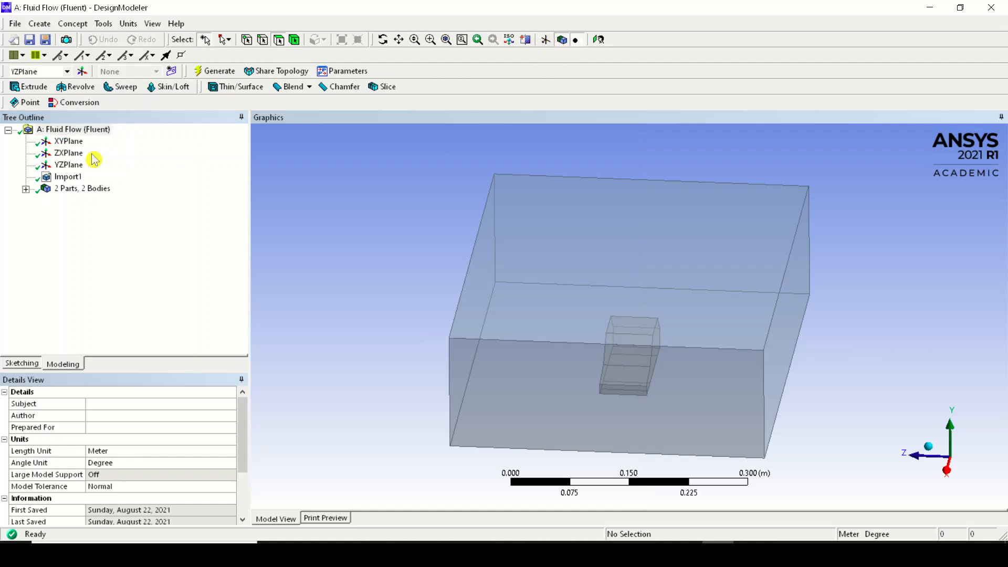
pyautogui.click(68, 152)
pyautogui.click(73, 129)
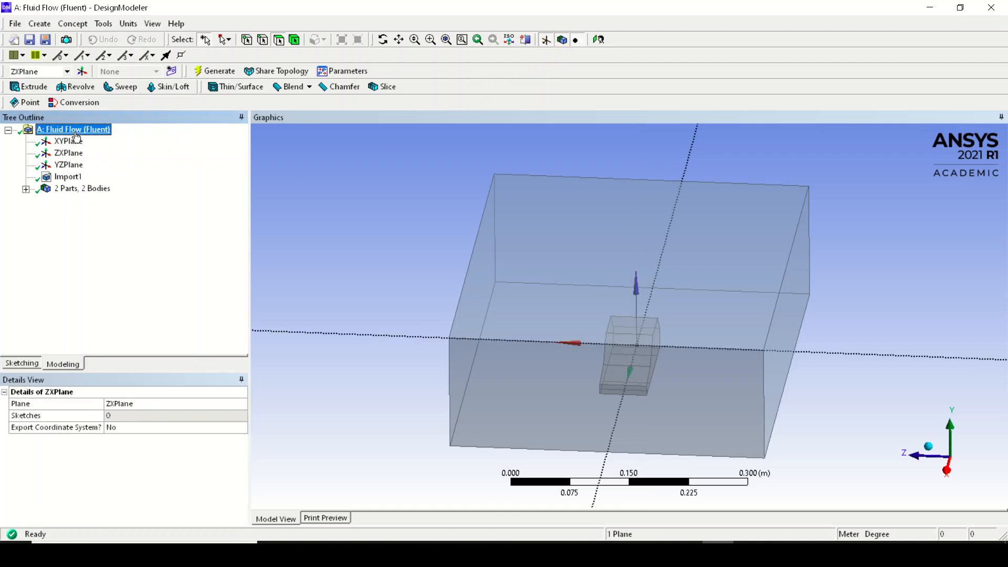
pyautogui.click(546, 41)
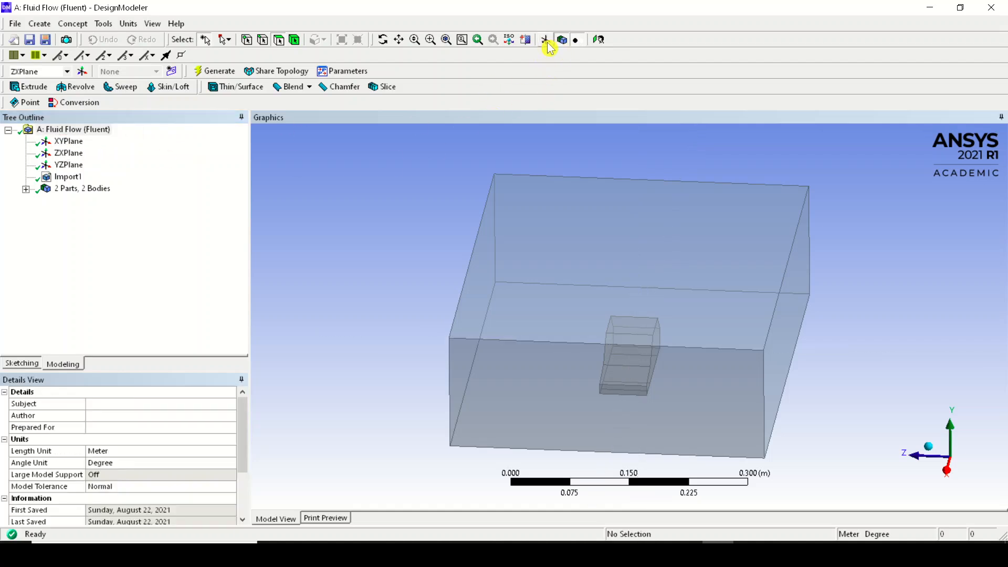
# - Create and generate a new plane based on the enclosure's long side face
pyautogui.click(77, 130)
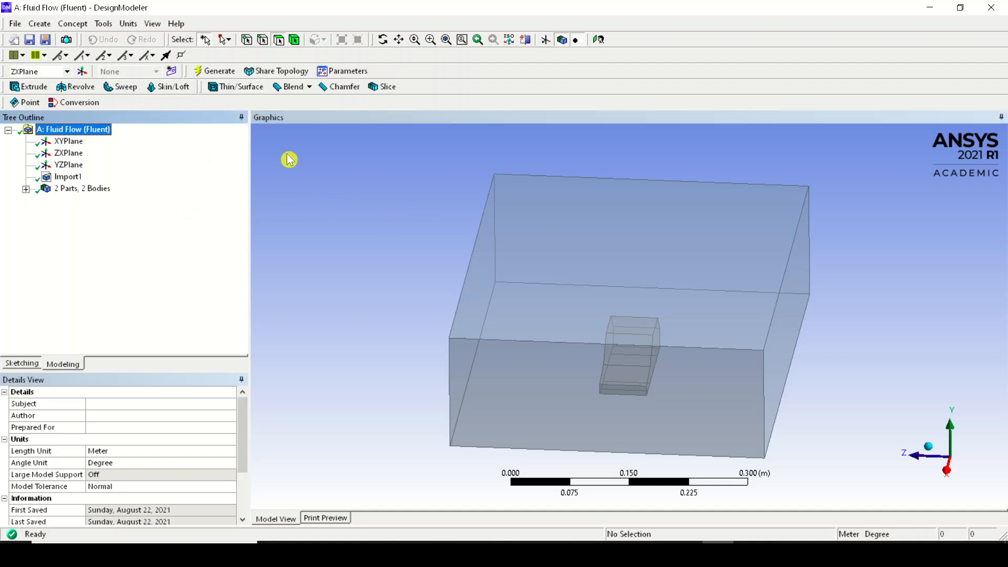
pyautogui.moveTo(289, 159); pyautogui.dragTo(583, 228, button='middle')
pyautogui.click(819, 304)
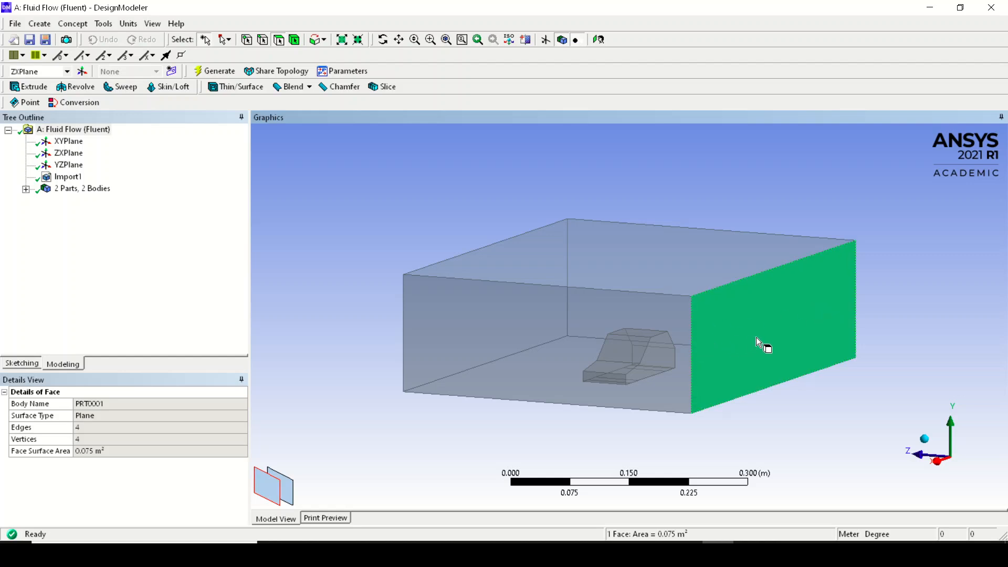
pyautogui.moveTo(760, 344); pyautogui.dragTo(763, 316, button='middle')
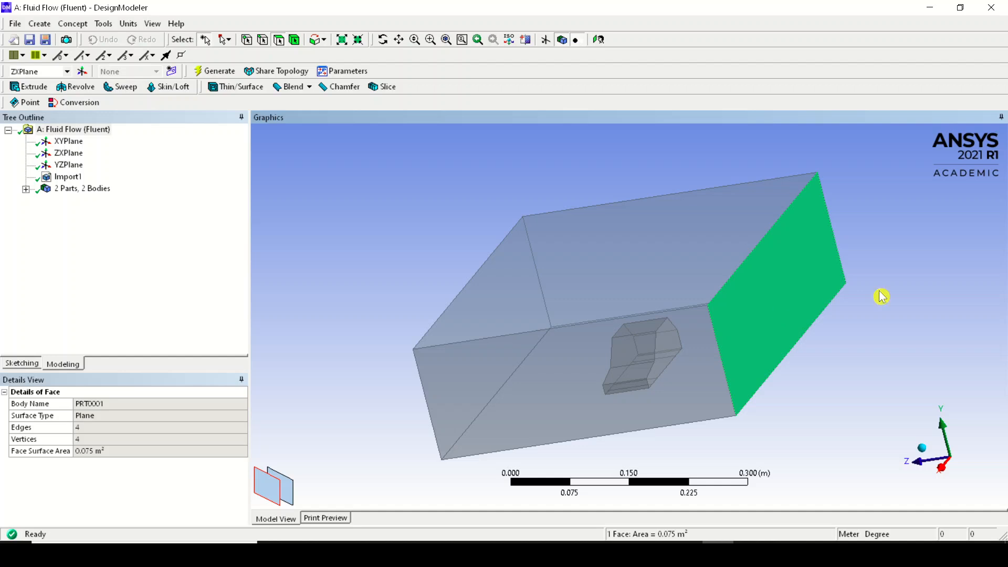
pyautogui.click(82, 72)
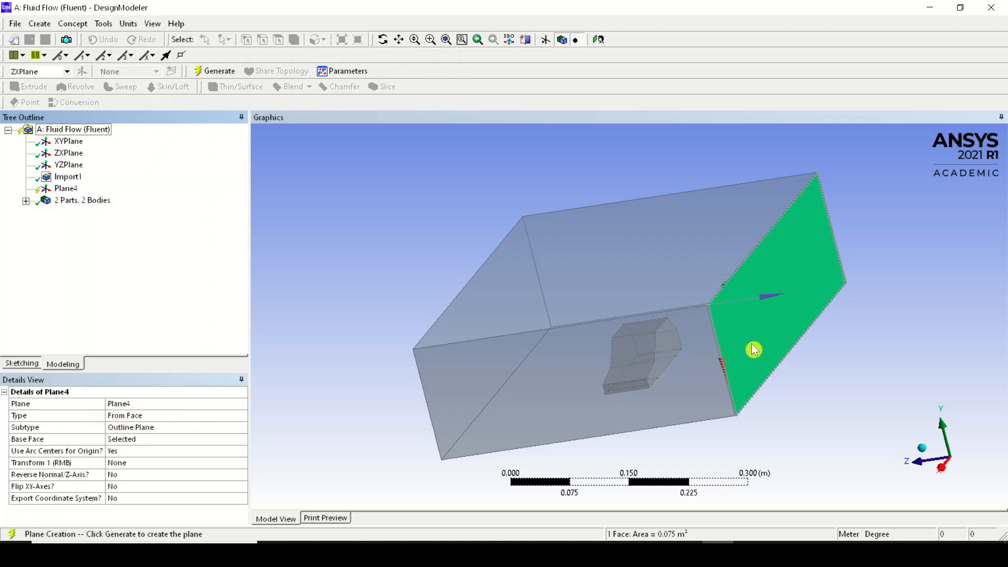
pyautogui.click(220, 72)
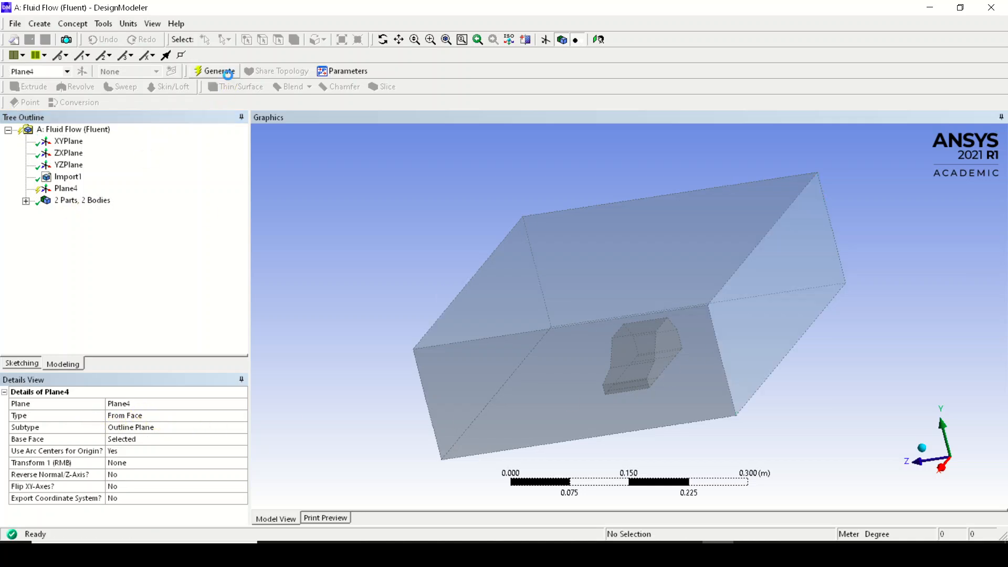
# - Start a new sketch on Plane4 and enter sketching mode
pyautogui.click(67, 189)
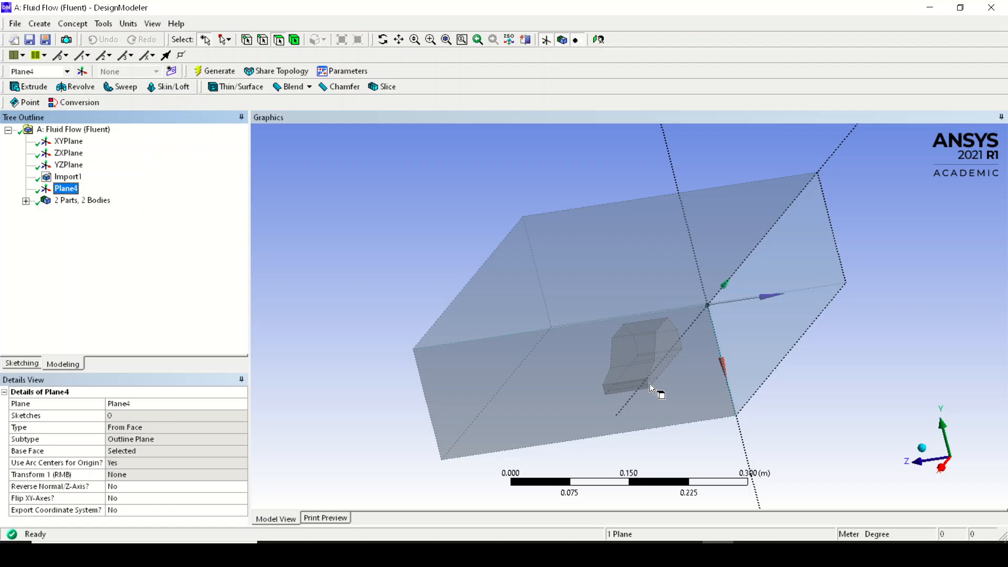
pyautogui.moveTo(649, 386); pyautogui.dragTo(698, 263, button='middle')
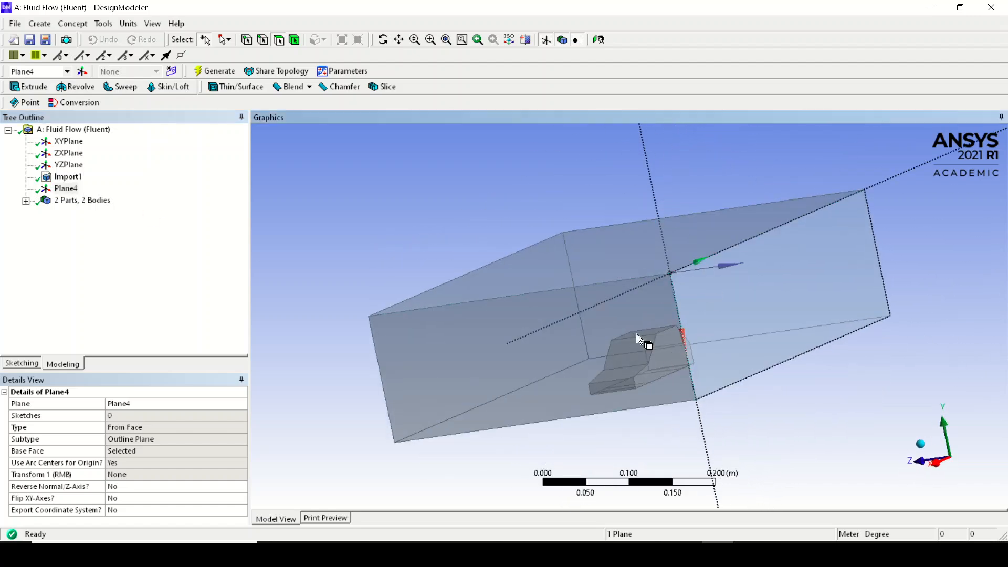
pyautogui.moveTo(871, 225); pyautogui.dragTo(837, 225, button='middle')
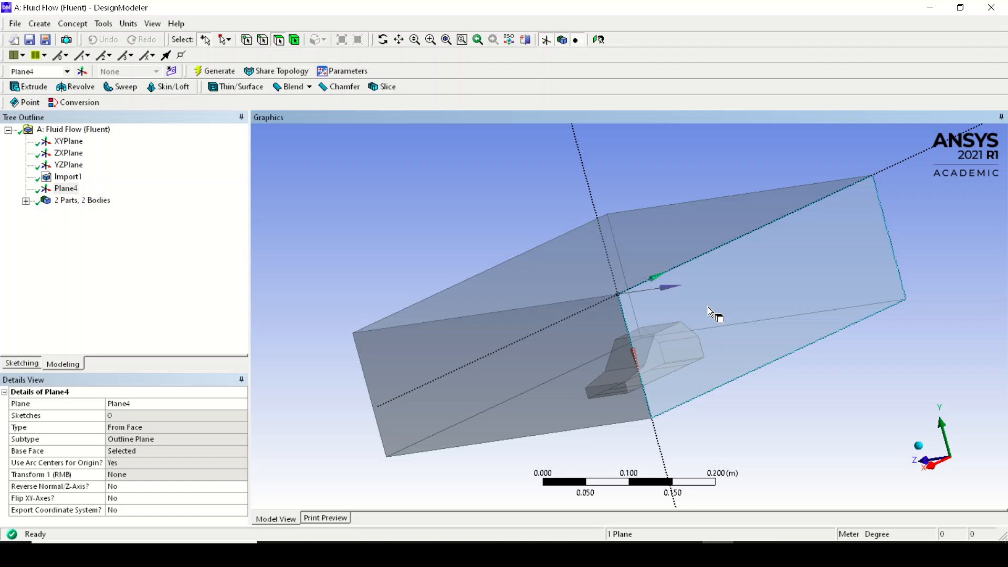
pyautogui.doubleClick(59, 188)
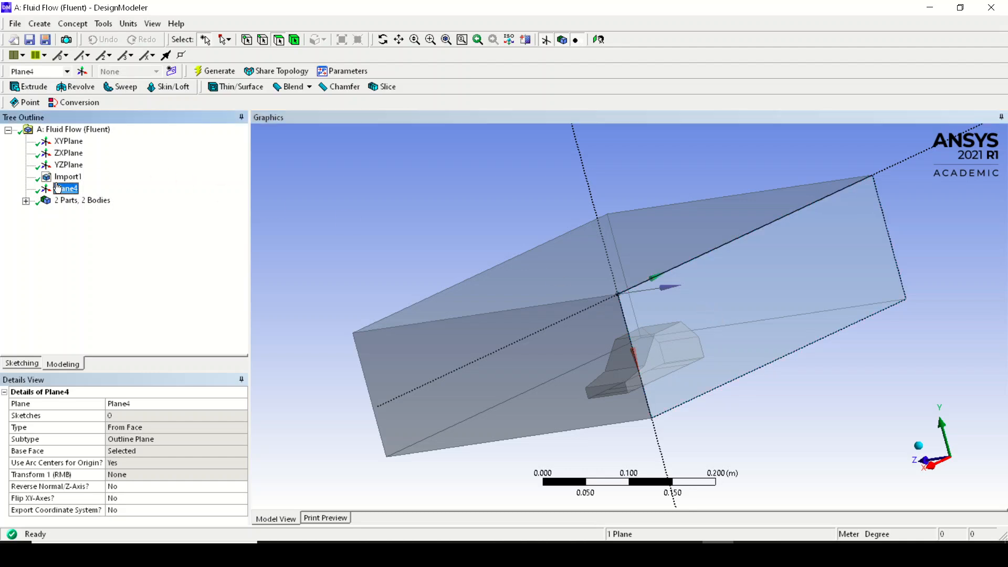
pyautogui.click(173, 74)
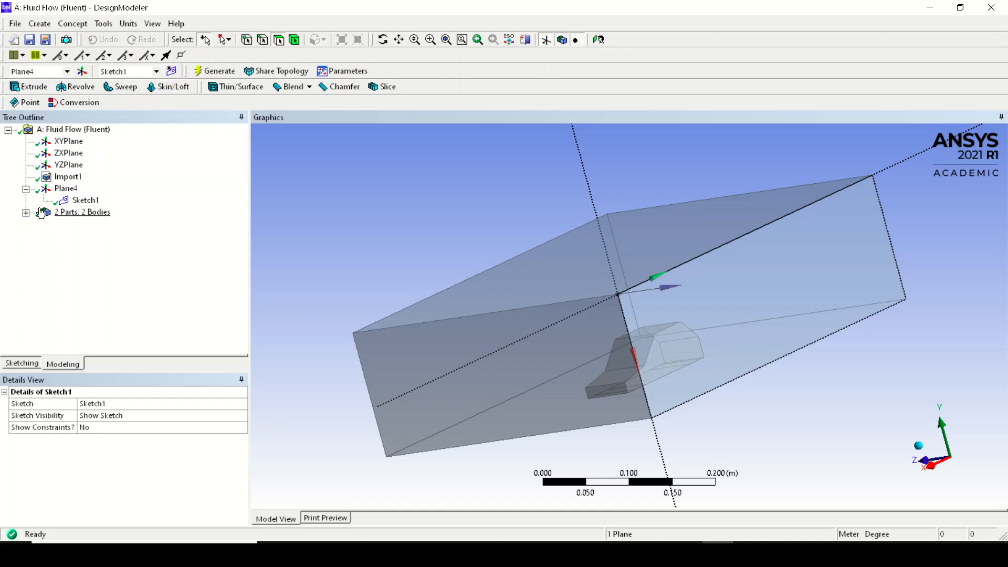
pyautogui.click(78, 201)
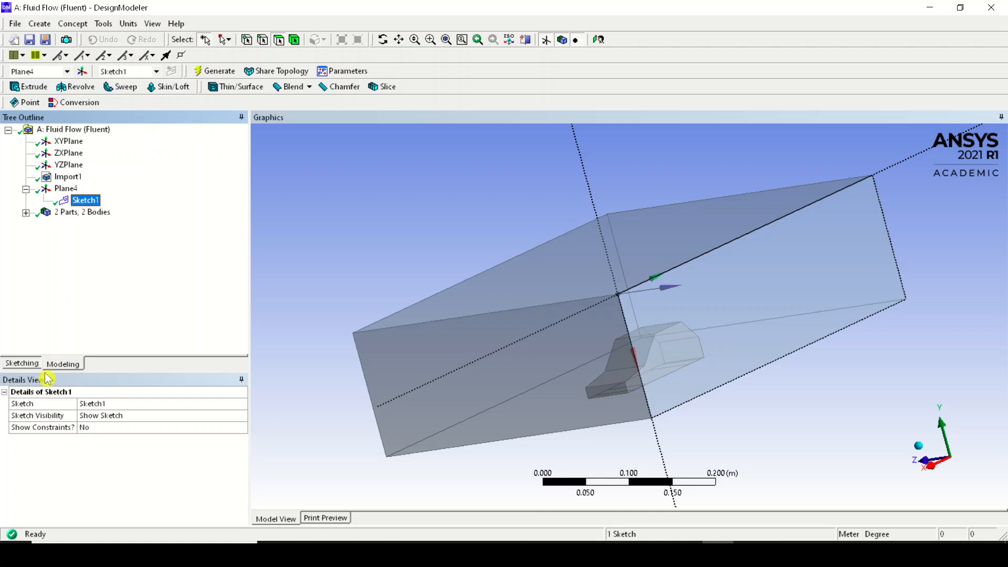
pyautogui.click(30, 365)
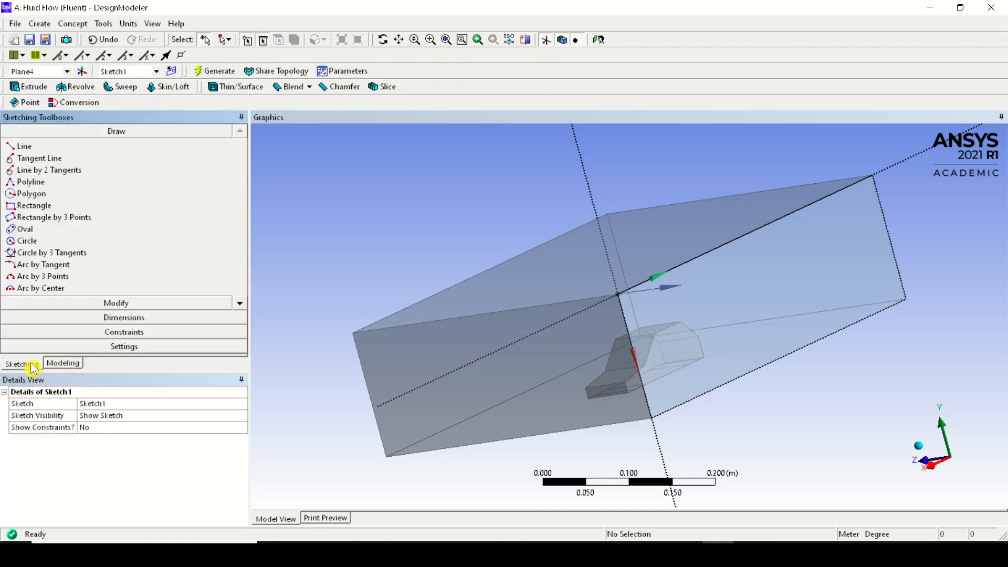
# - Sketch a thin rectangle along the side face's upper edge, from the plane origin across to the face's opposite vertical edge
pyautogui.click(964, 462)
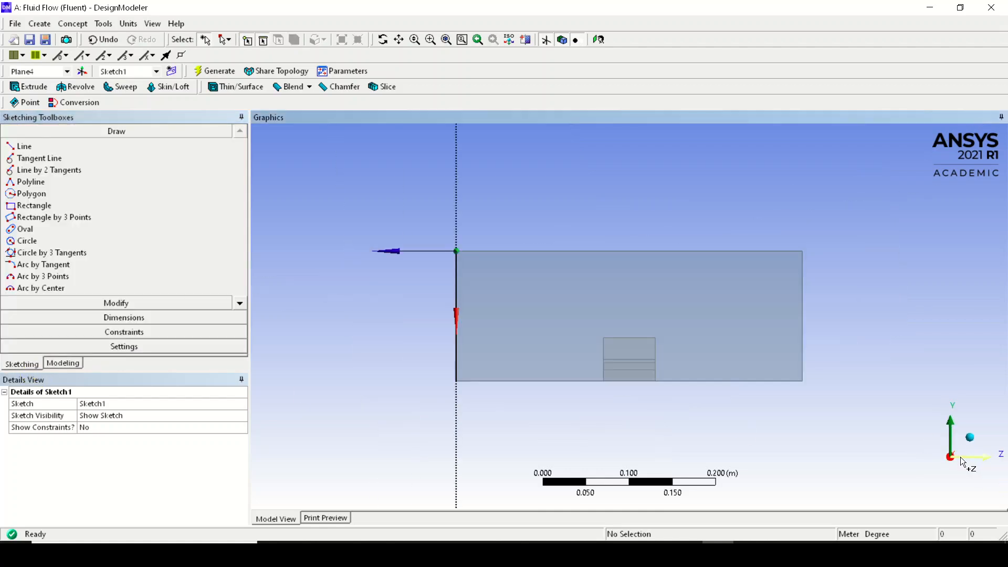
pyautogui.click(934, 461)
pyautogui.scroll(3, 593, 356)
pyautogui.moveTo(593, 356); pyautogui.dragTo(571, 384, button='middle')
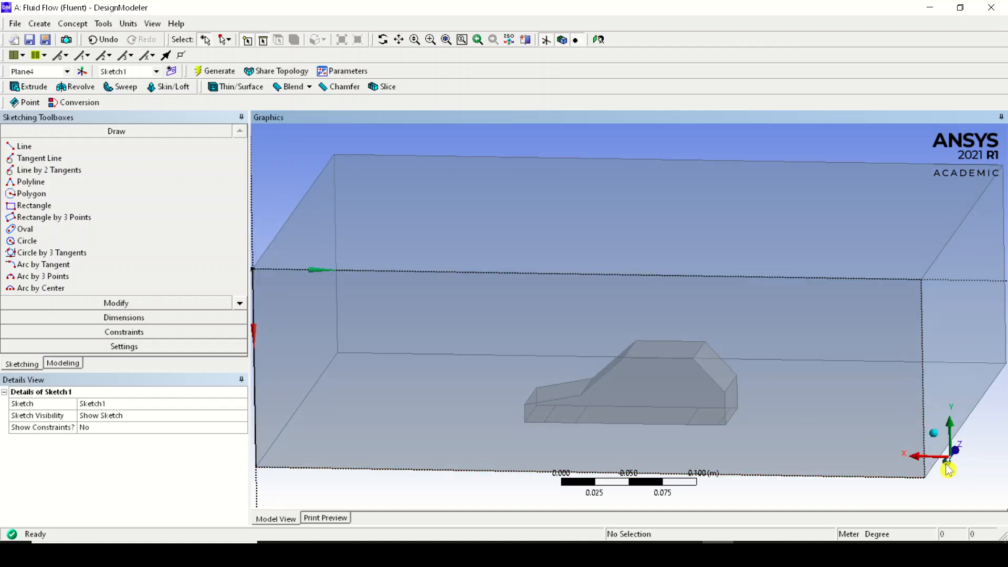
pyautogui.click(948, 469)
pyautogui.scroll(-4, 947, 465)
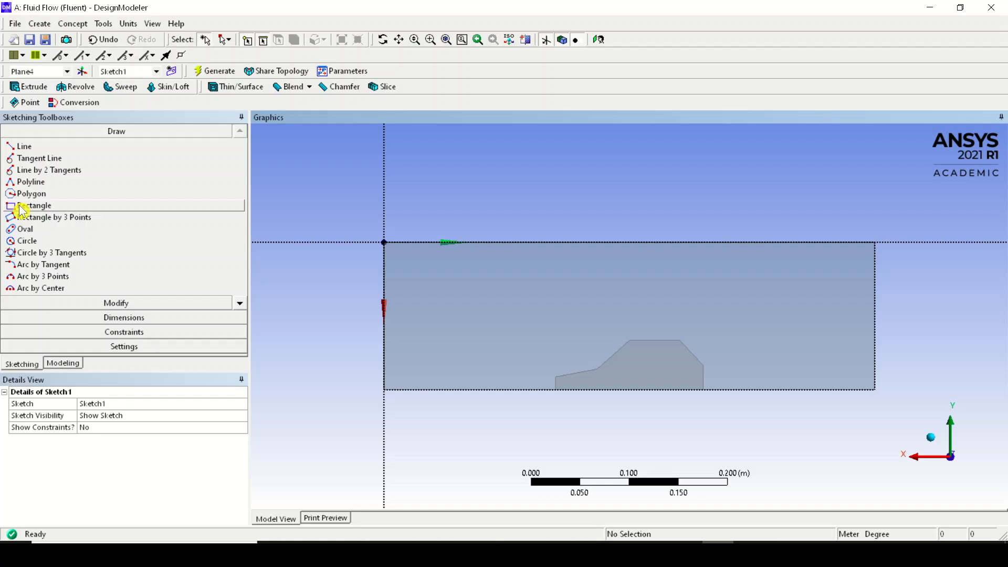
pyautogui.click(22, 207)
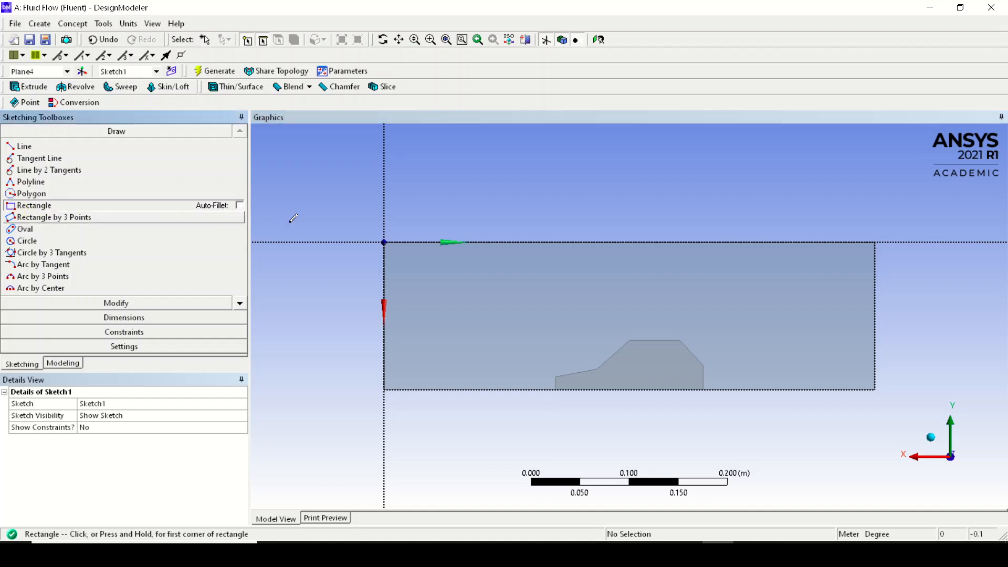
pyautogui.click(385, 242)
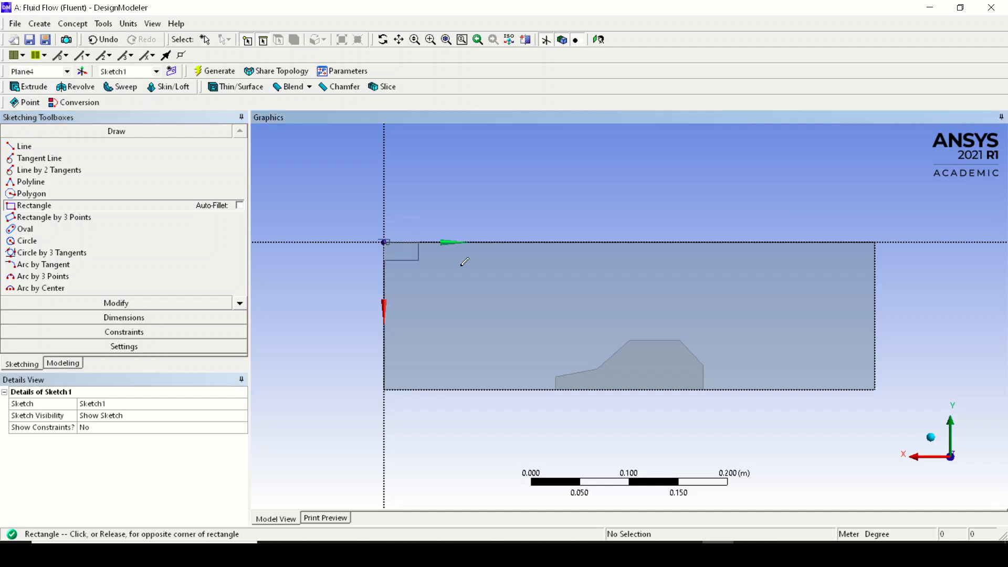
pyautogui.click(875, 258)
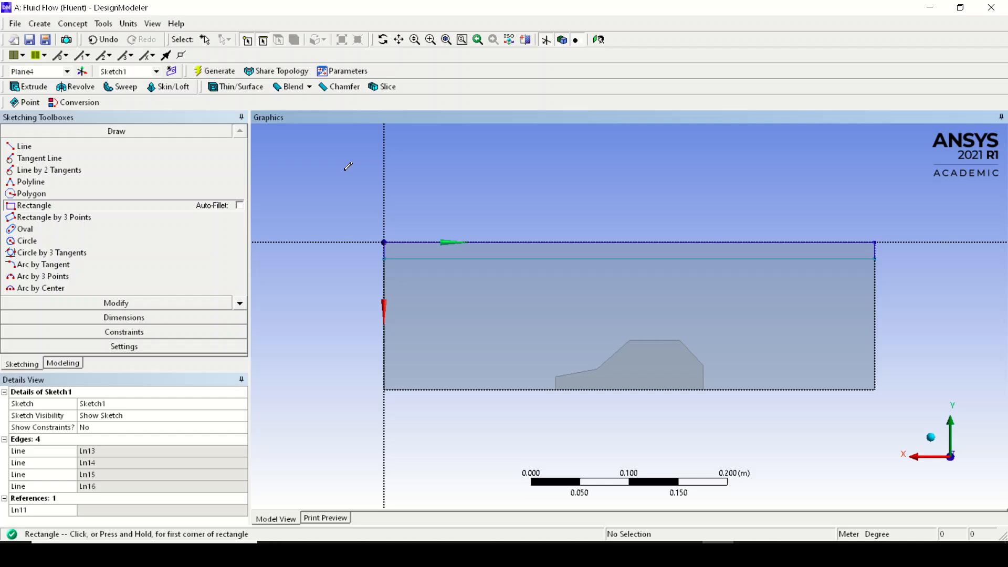
# - Examine the strip rectangle on the enclosure's side face from several angles
pyautogui.moveTo(347, 167)
pyautogui.mouseDown(button='middle')
pyautogui.moveTo(346, 175)
pyautogui.moveTo(554, 241)
pyautogui.moveTo(497, 218)
pyautogui.moveTo(565, 225)
pyautogui.moveTo(542, 234)
pyautogui.mouseUp(button='middle')
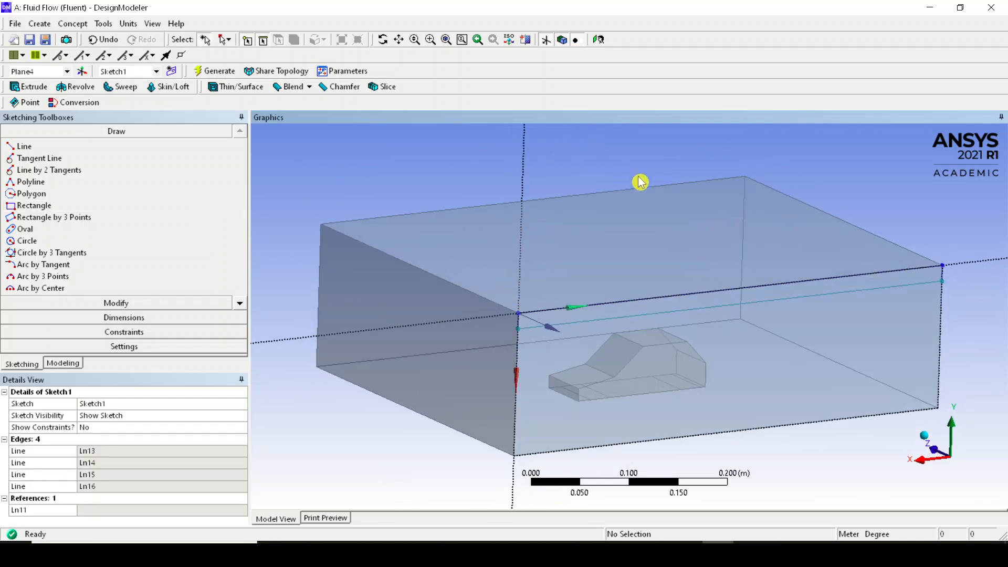
pyautogui.moveTo(682, 297); pyautogui.dragTo(588, 299, button='middle')
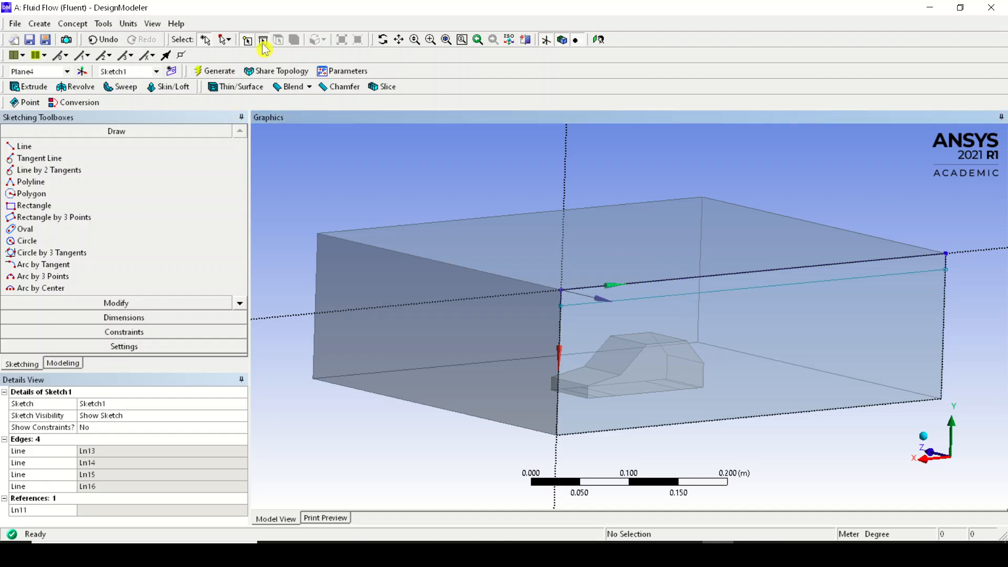
pyautogui.moveTo(668, 268); pyautogui.dragTo(616, 240, button='middle')
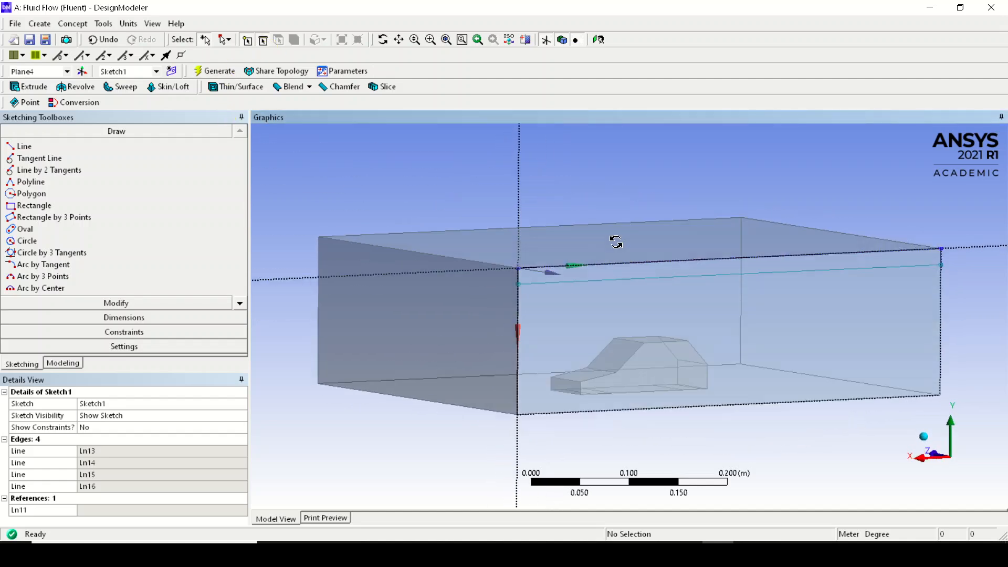
pyautogui.scroll(1, 520, 171)
pyautogui.moveTo(520, 171); pyautogui.dragTo(502, 181, button='middle')
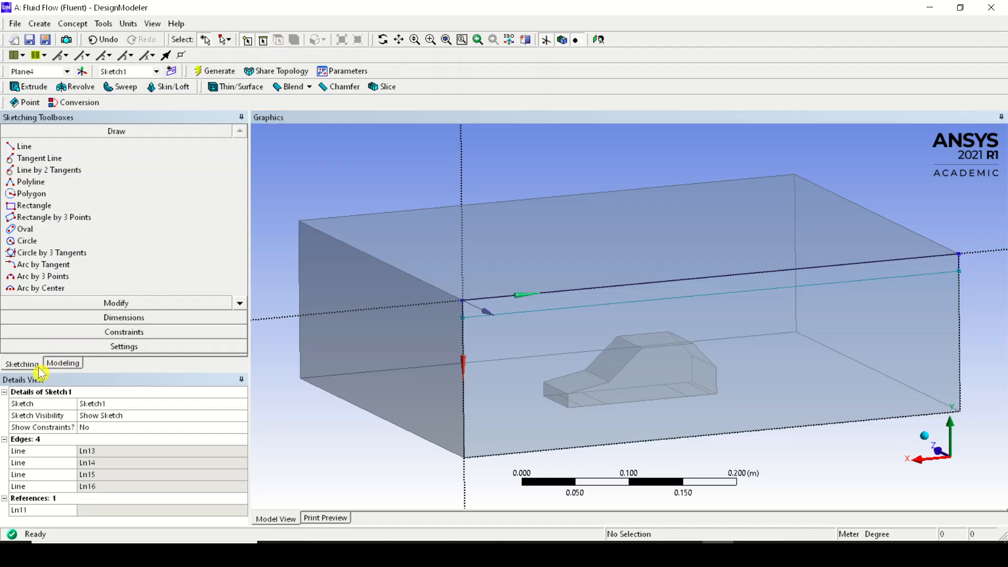
# - Return to modeling mode, check the enclosure's side and roof faces by selecting them, and clear the selection
pyautogui.click(67, 366)
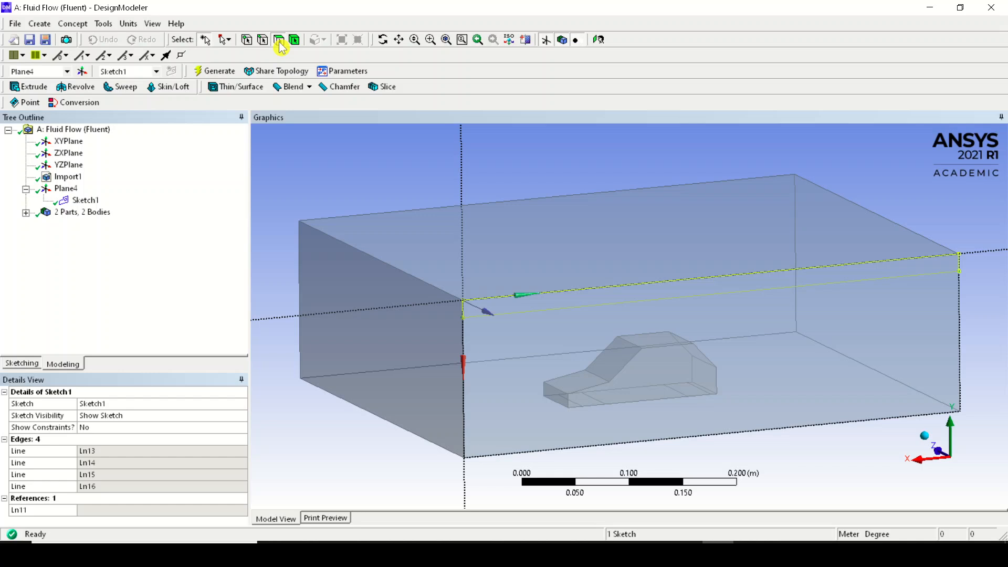
pyautogui.click(741, 395)
pyautogui.click(620, 275)
pyautogui.click(508, 352)
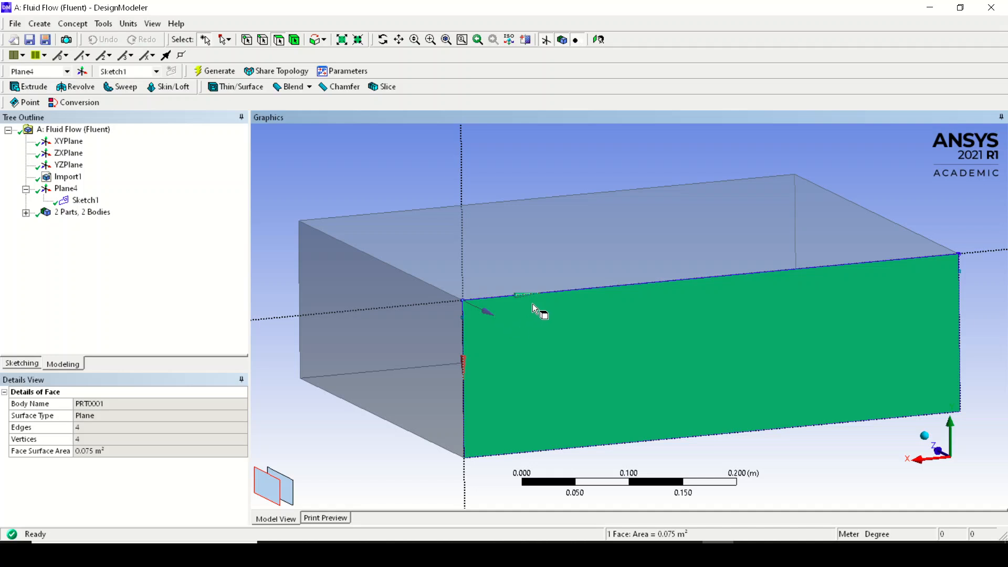
pyautogui.scroll(-1, 532, 304)
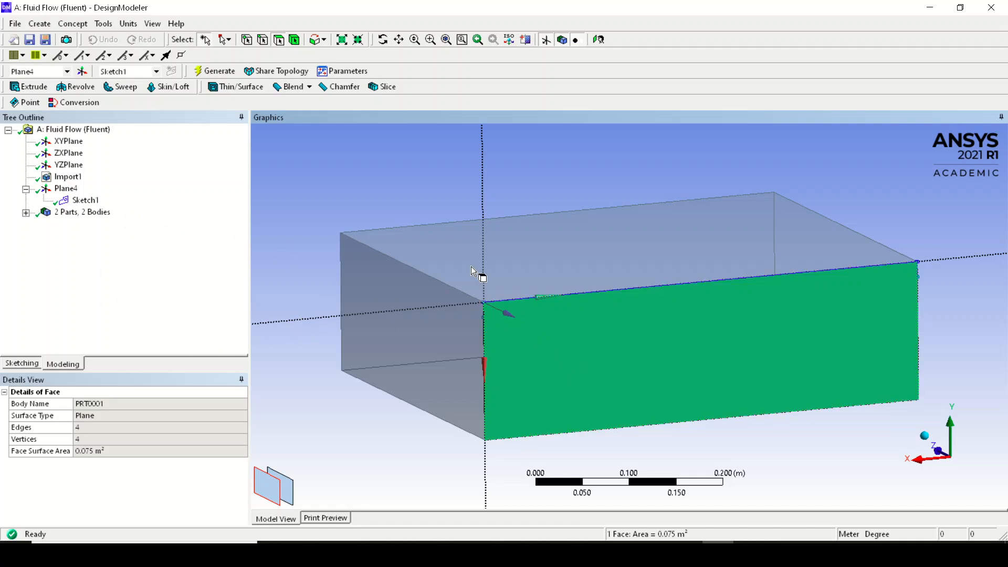
pyautogui.click(452, 241)
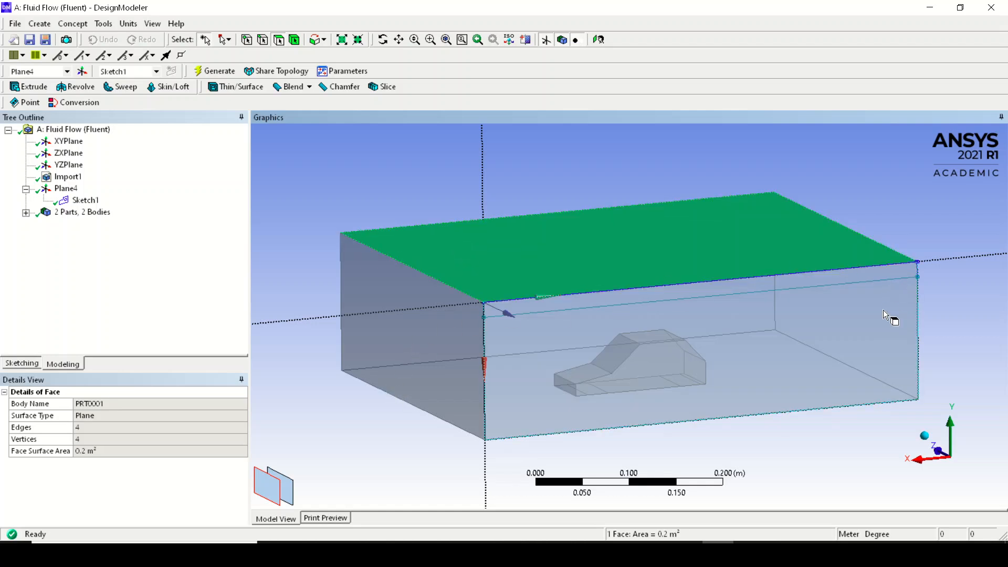
pyautogui.click(373, 157)
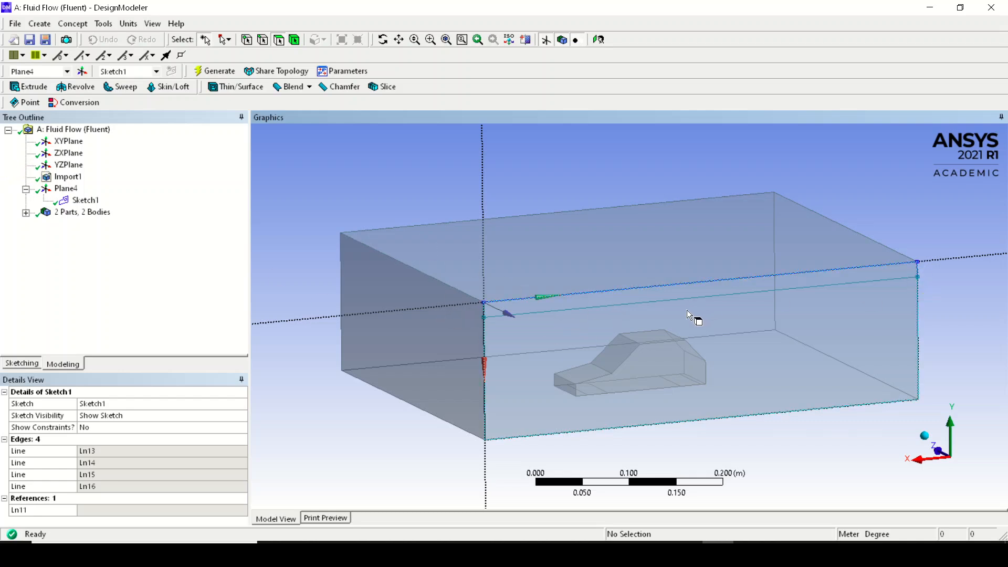
# - Create a Lines From Sketches feature with Sketch1 as base object and the Add Material operation, and generate it
pyautogui.click(39, 23)
pyautogui.moveTo(68, 26)
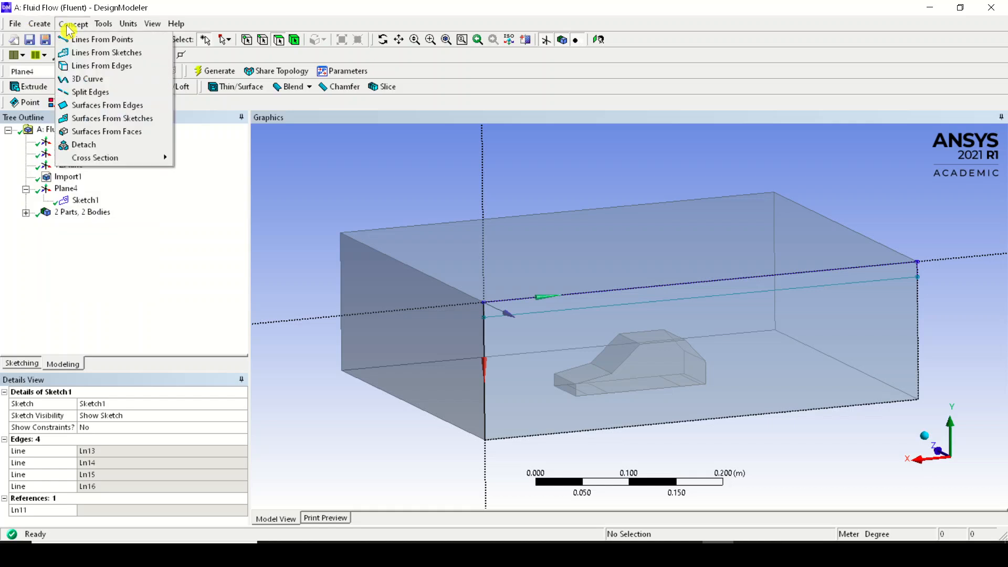
pyautogui.click(76, 54)
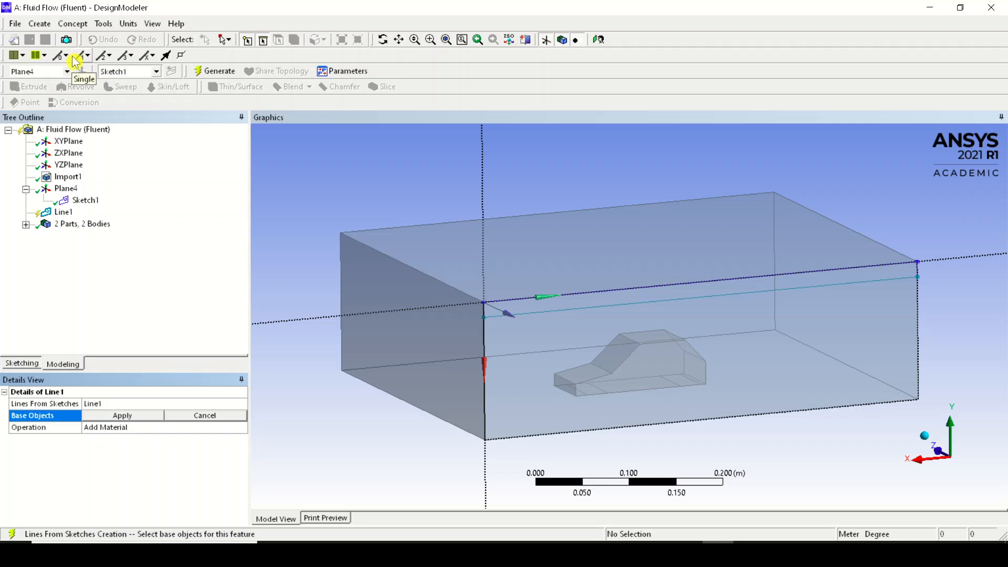
pyautogui.click(85, 202)
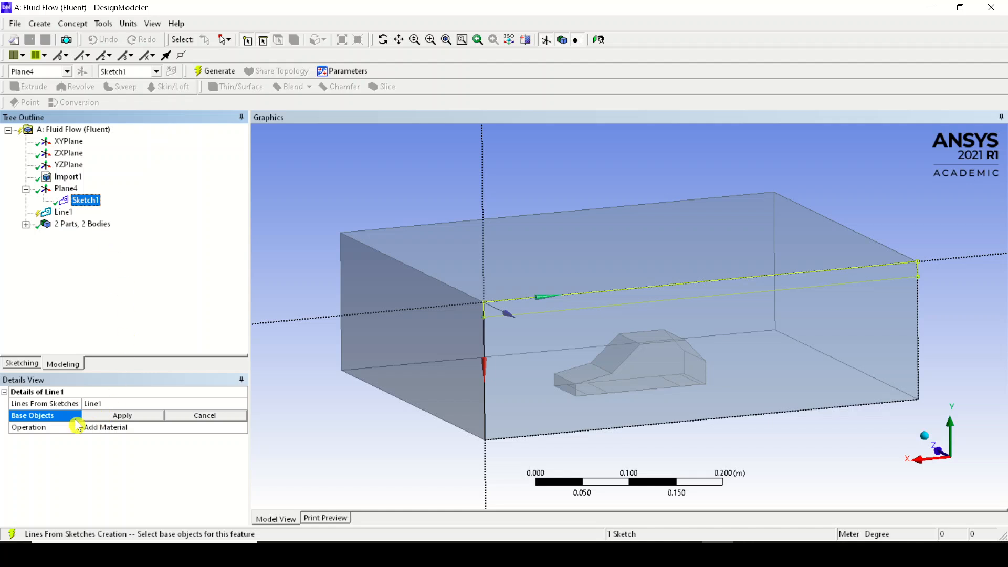
pyautogui.click(122, 415)
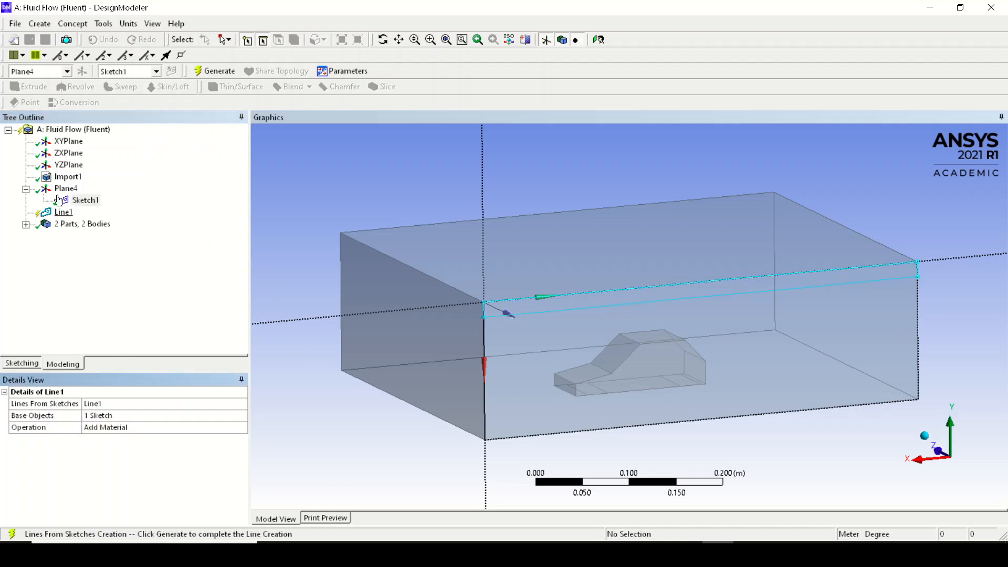
pyautogui.click(205, 72)
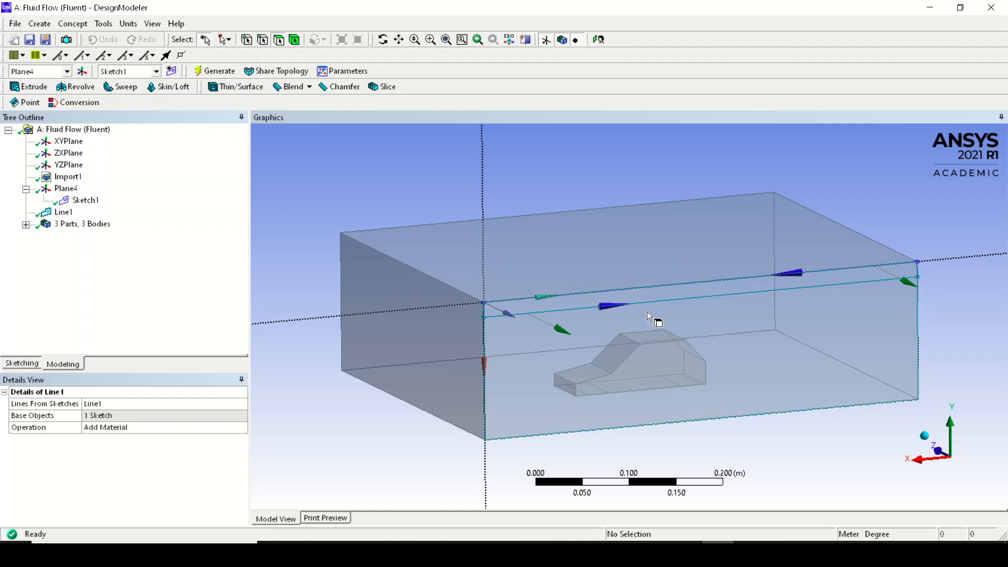
# - Check the line feature and the enclosure's side face by selecting each, and clear the selection
pyautogui.click(69, 213)
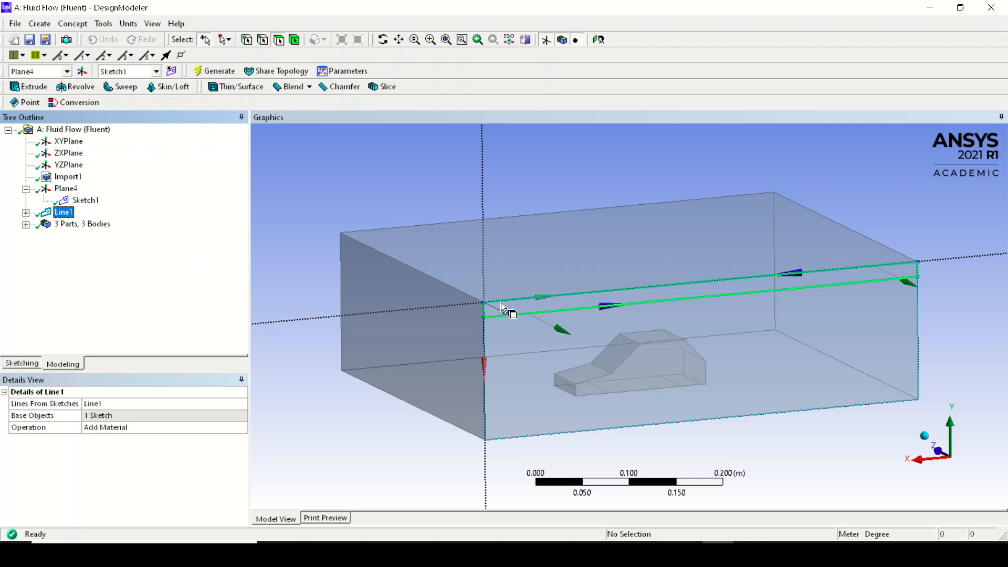
pyautogui.click(578, 360)
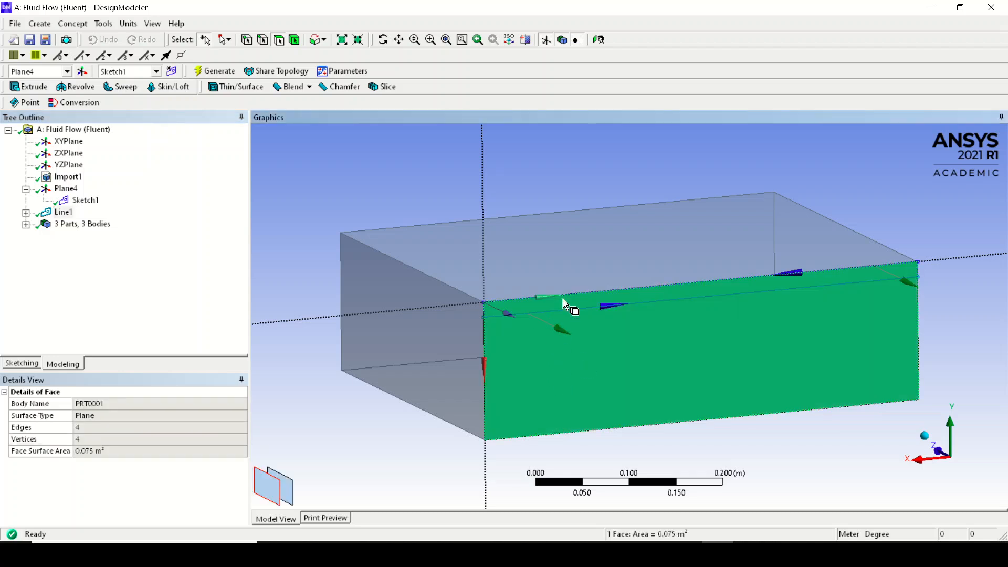
pyautogui.click(443, 184)
# - Start an Edges On Face projection and assign the strip's lower long line as the edge to project
pyautogui.click(102, 23)
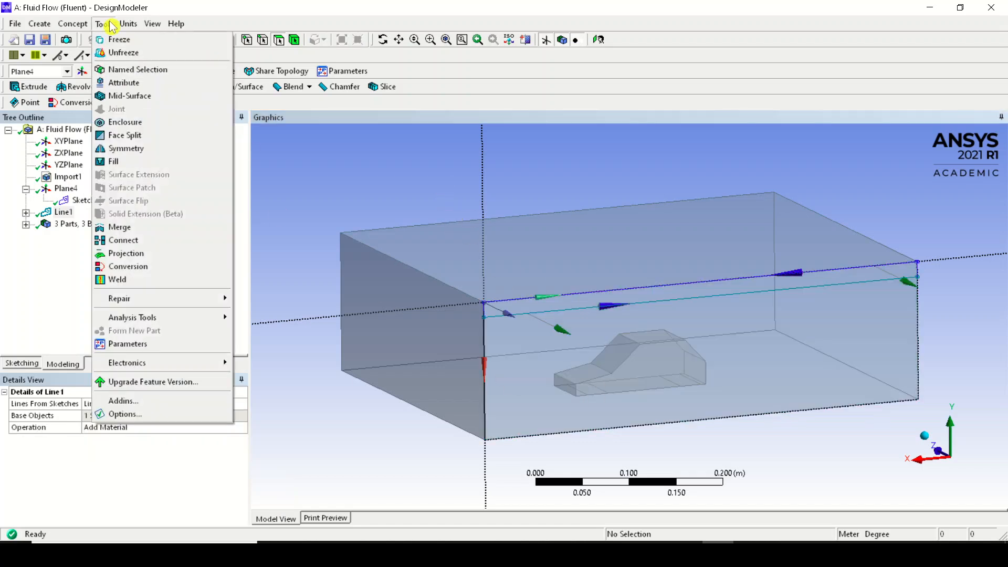
pyautogui.click(161, 254)
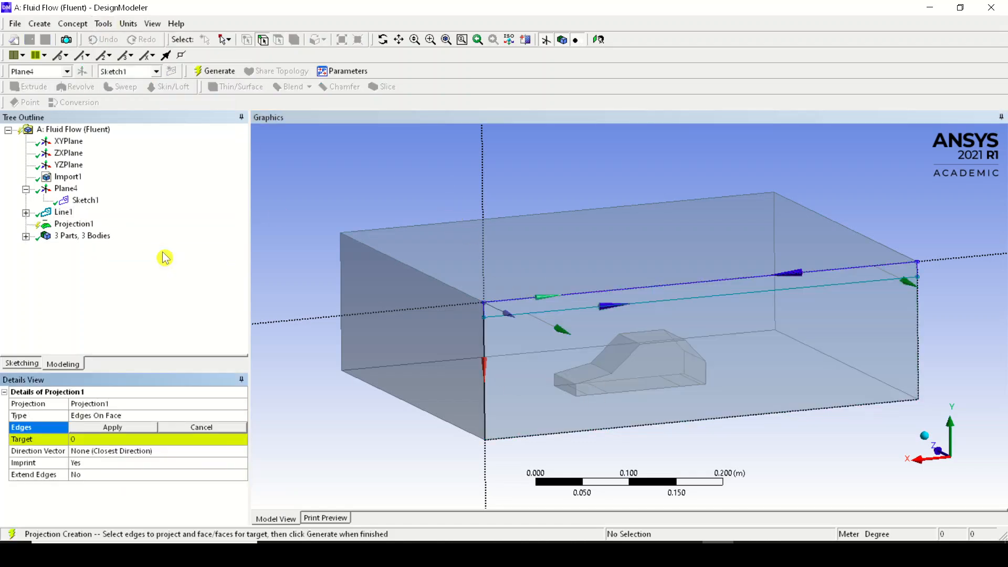
pyautogui.click(516, 314)
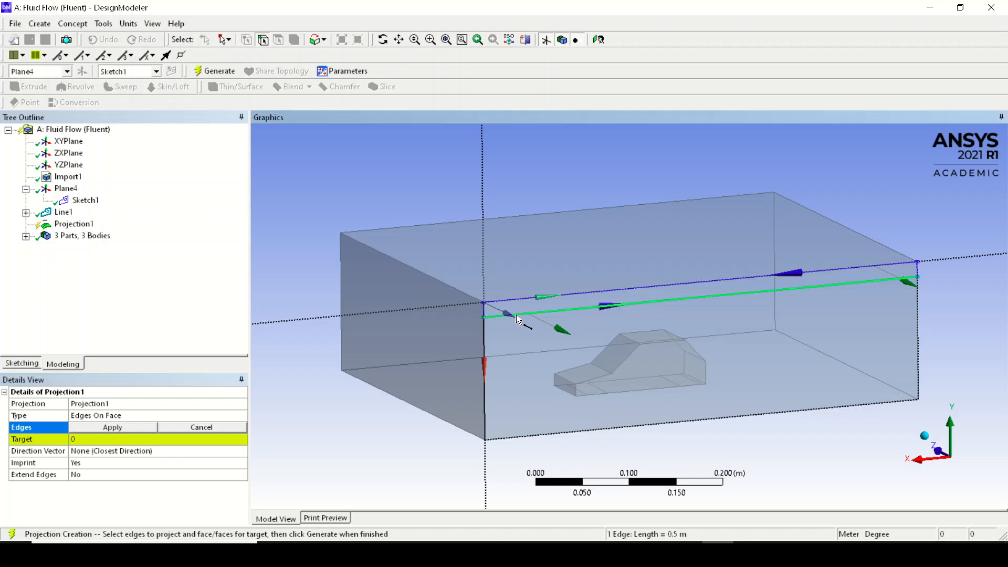
pyautogui.scroll(-3, 513, 307)
pyautogui.scroll(7, 513, 308)
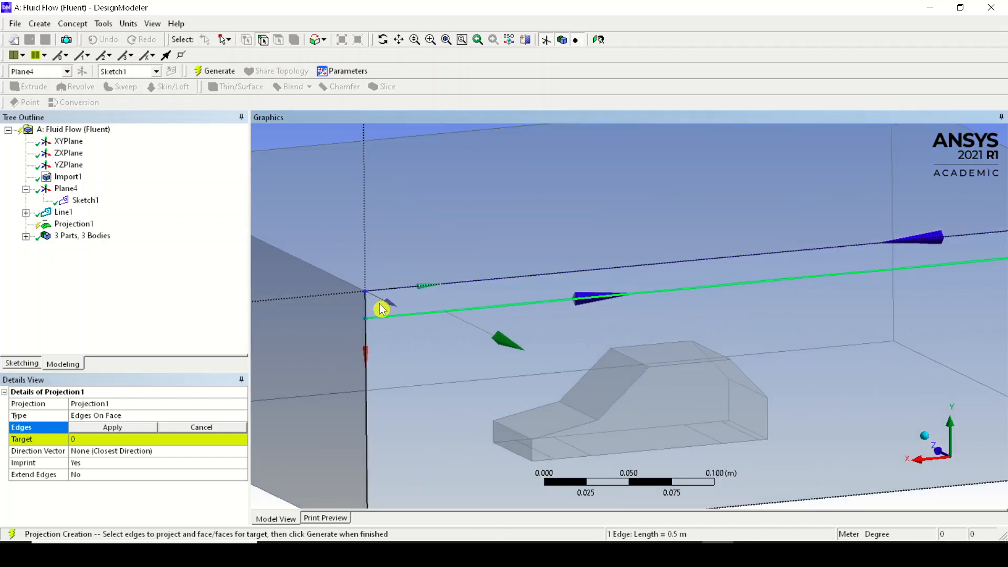
pyautogui.keyDown('ctrl'); pyautogui.click(364, 298); pyautogui.keyUp('ctrl')
pyautogui.click(434, 315)
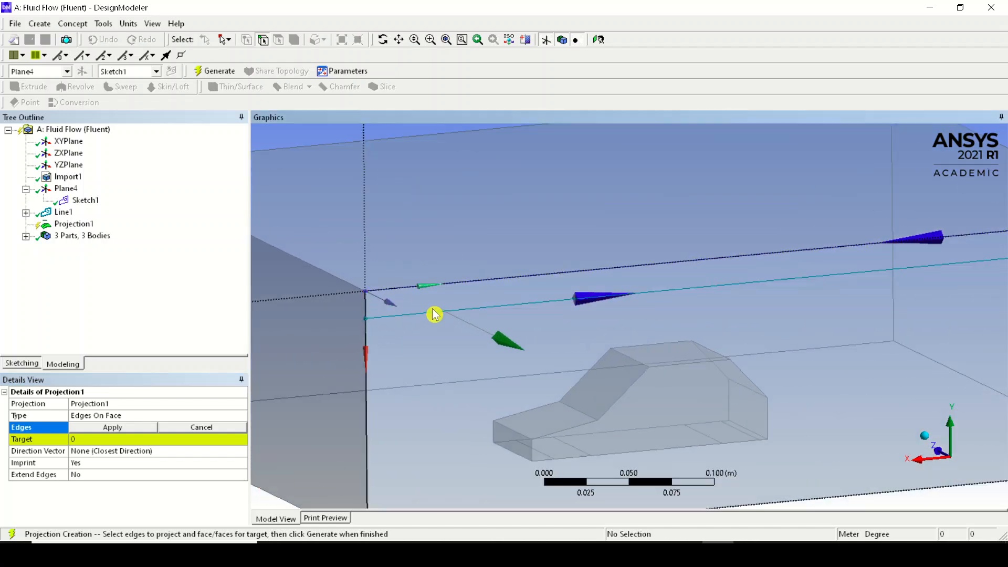
pyautogui.click(438, 312)
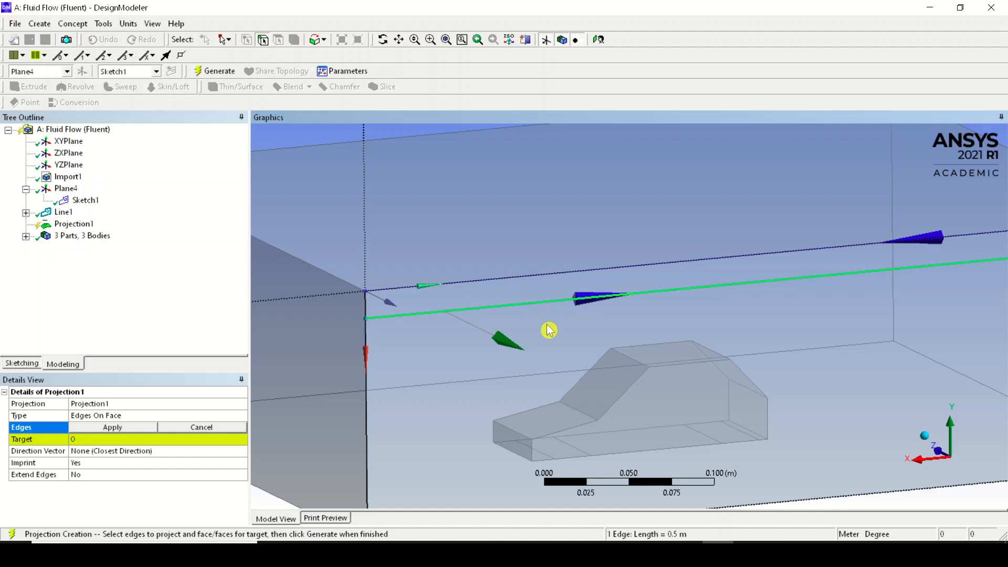
pyautogui.click(112, 426)
# - Assign the enclosure's side face as the projection target and generate the projection with Imprint set to Yes
pyautogui.click(114, 439)
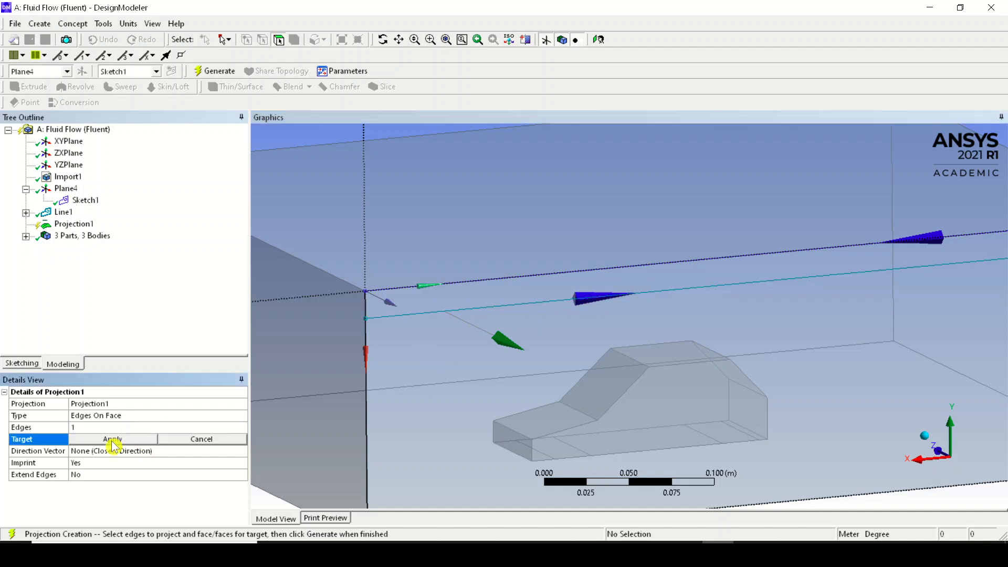
pyautogui.click(491, 423)
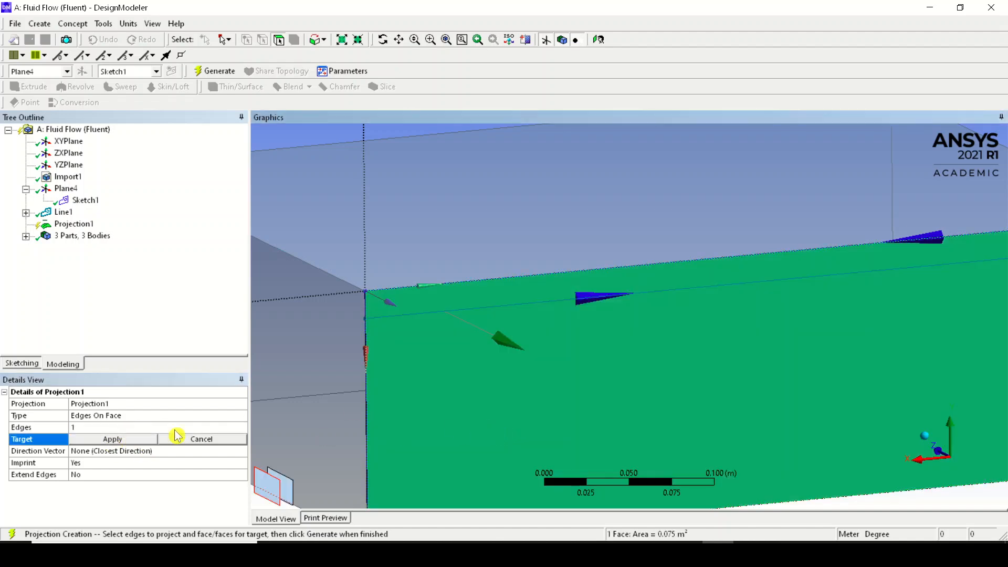
pyautogui.click(114, 439)
pyautogui.click(225, 72)
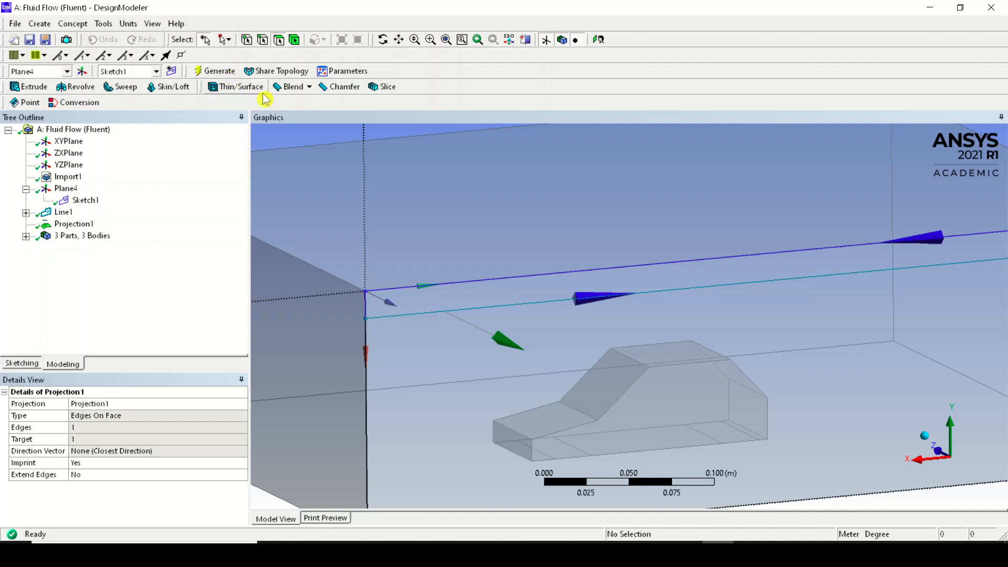
# - Check the strip face and the rest of the enclosure's side face by selecting each, and clear the selection
pyautogui.click(460, 288)
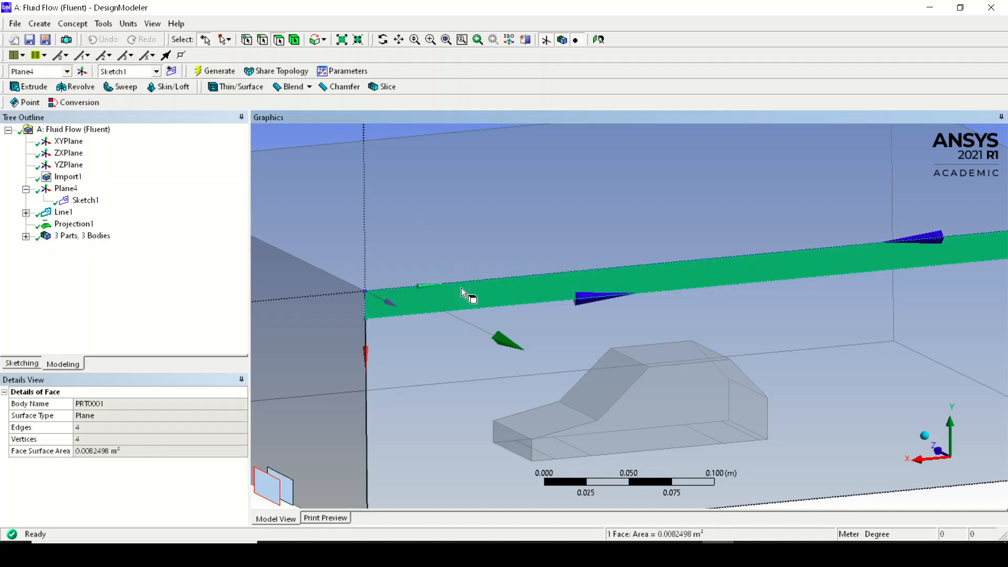
pyautogui.scroll(-5, 461, 288)
pyautogui.click(666, 388)
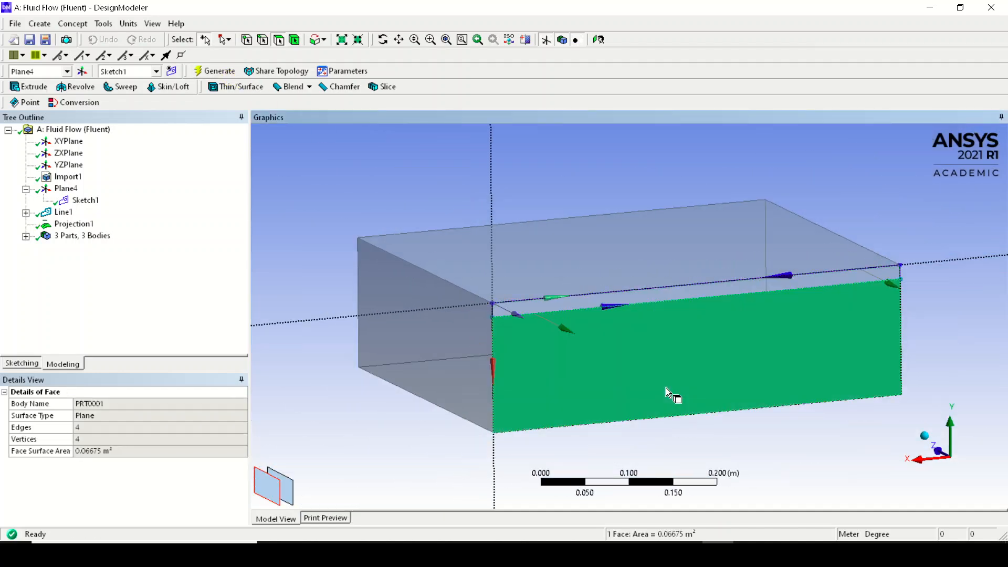
pyautogui.click(432, 185)
pyautogui.scroll(1, 498, 309)
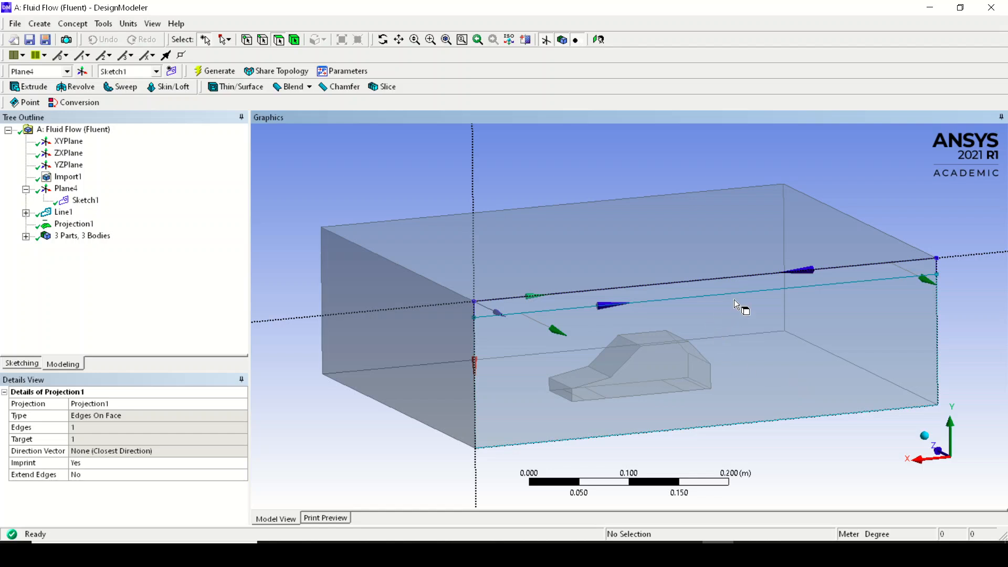
# - Create a new sketch on Plane4, draw a rectangle on the side face partly over the car's rear, and return to modeling mode
pyautogui.click(79, 190)
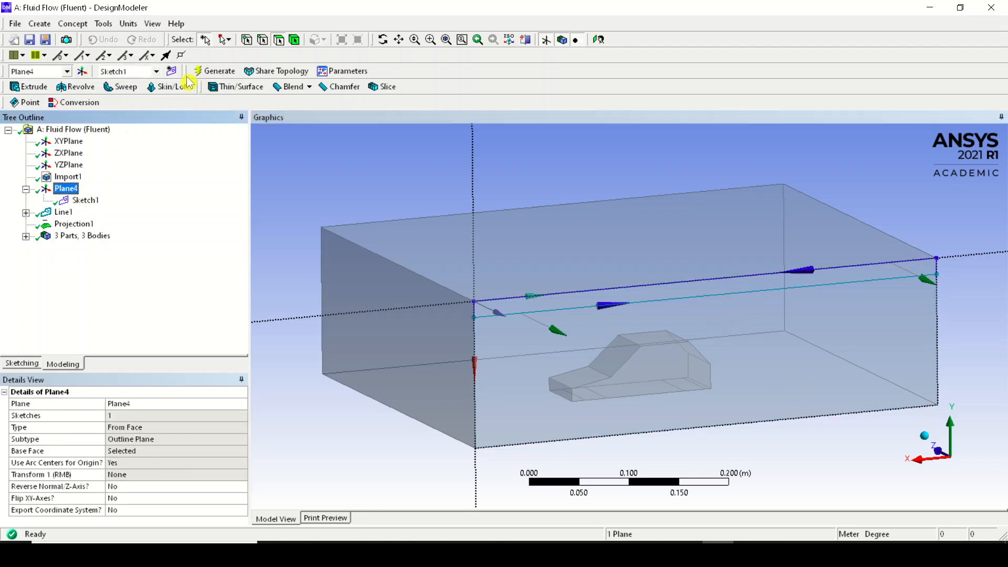
pyautogui.click(171, 71)
pyautogui.click(32, 368)
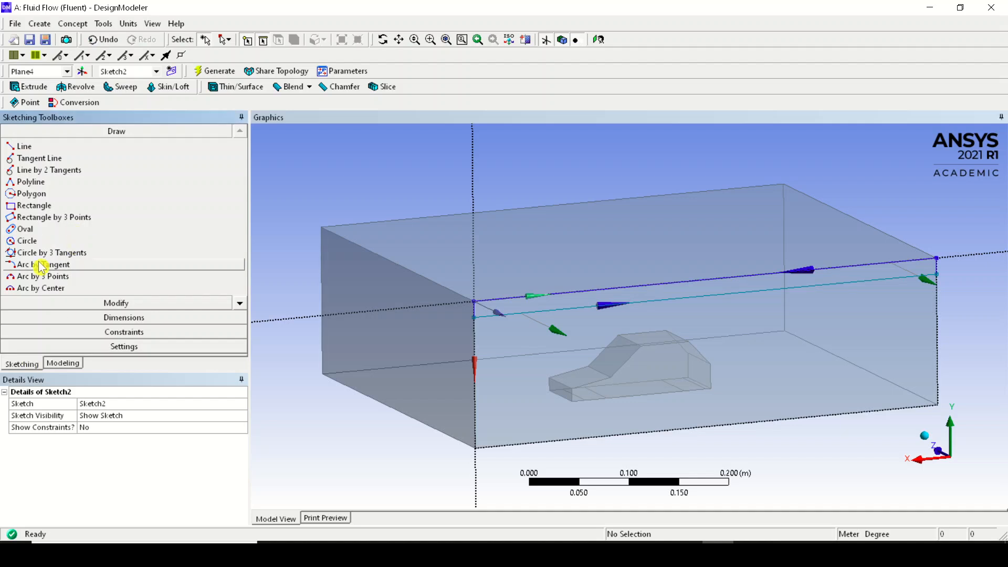
pyautogui.click(33, 205)
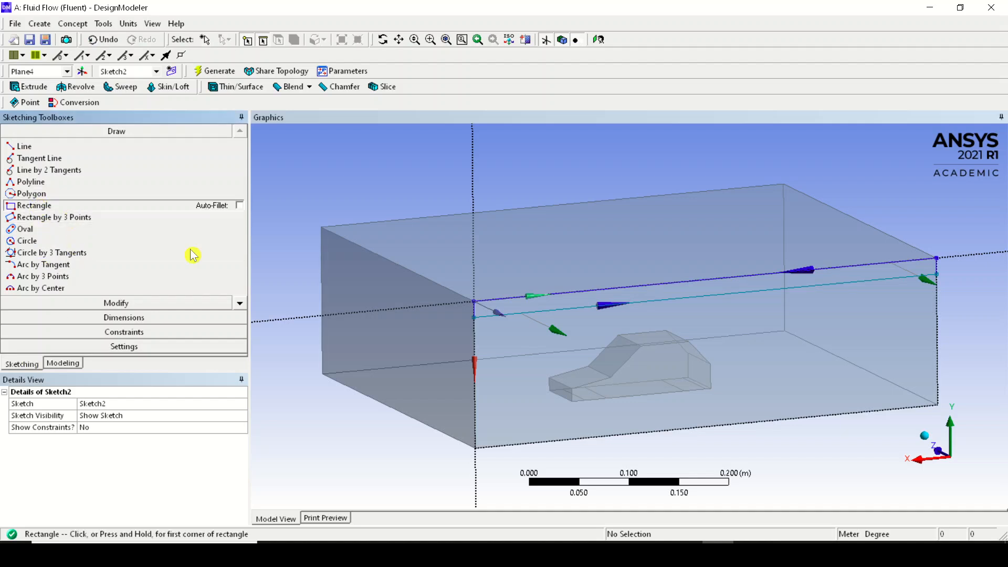
pyautogui.click(652, 338)
pyautogui.click(775, 392)
pyautogui.click(776, 392)
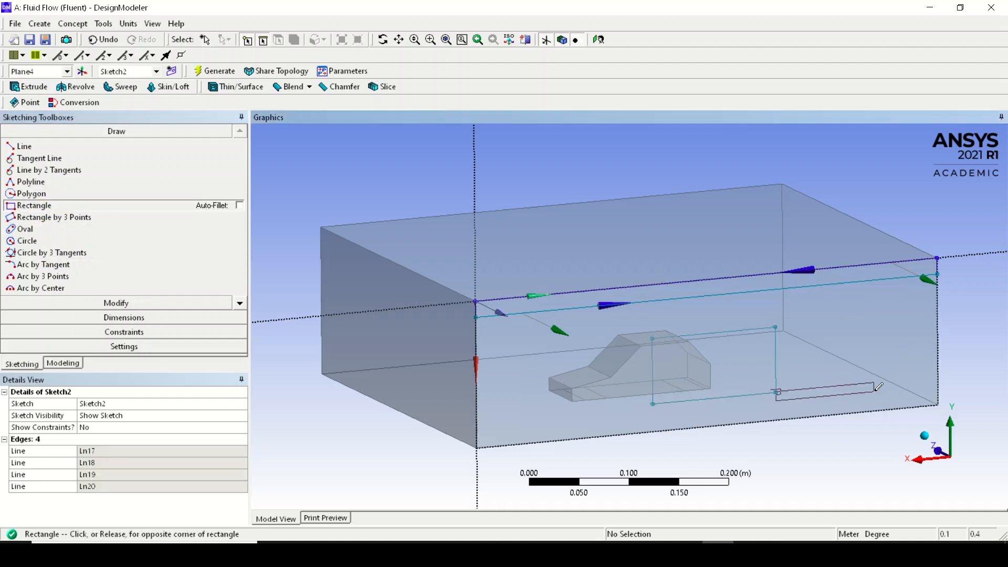
pyautogui.press('Escape')
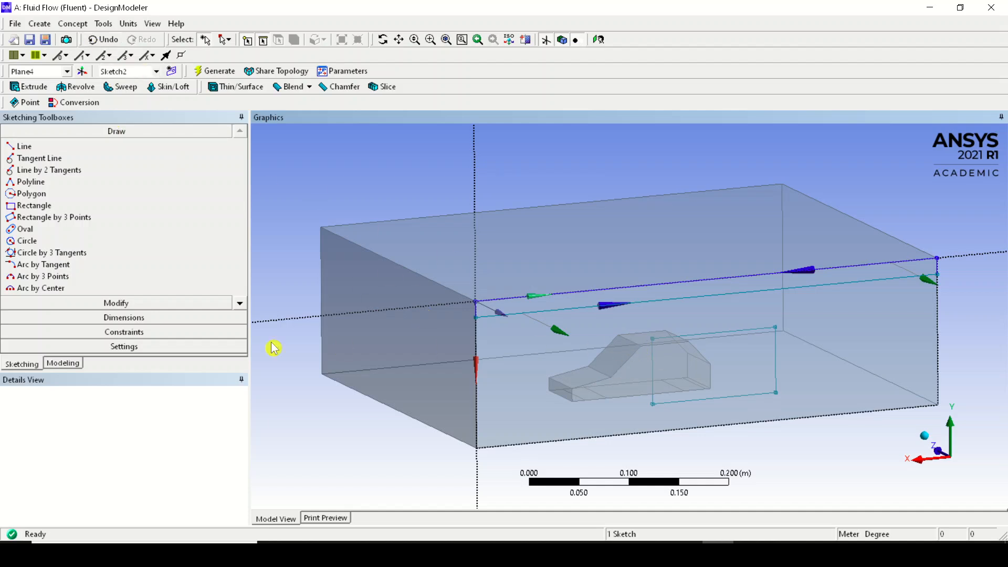
pyautogui.click(62, 363)
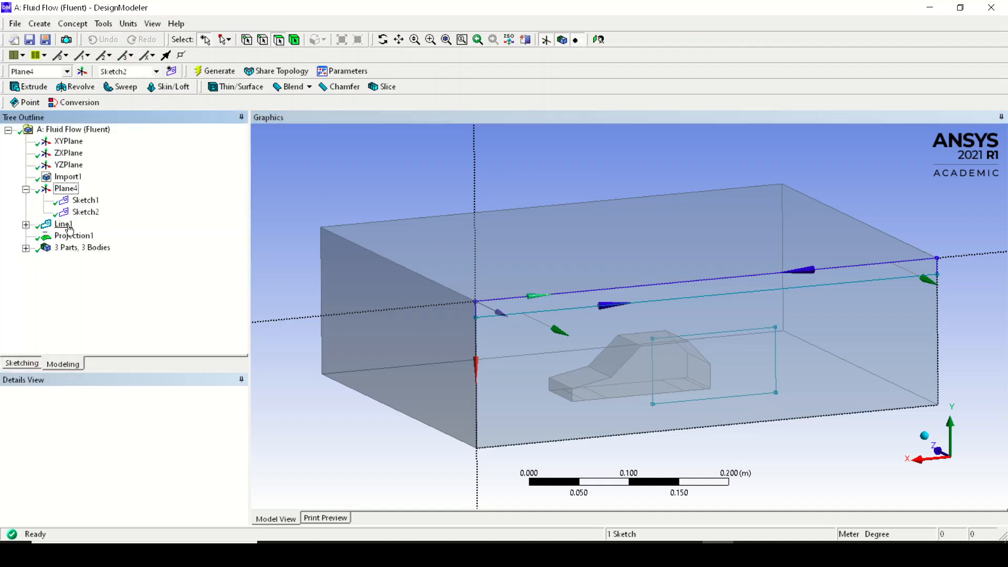
pyautogui.click(73, 24)
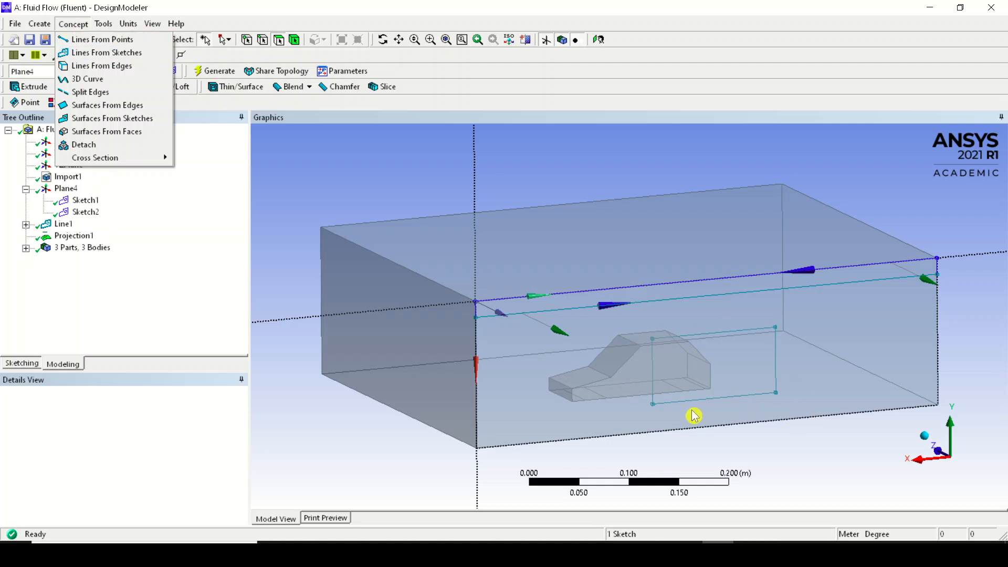
pyautogui.click(222, 25)
pyautogui.click(104, 24)
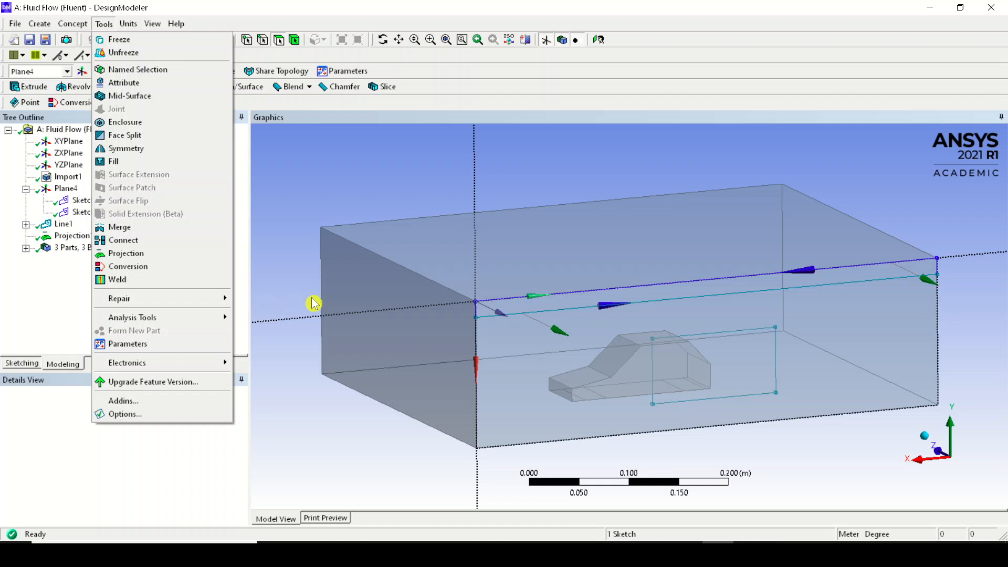
pyautogui.click(684, 376)
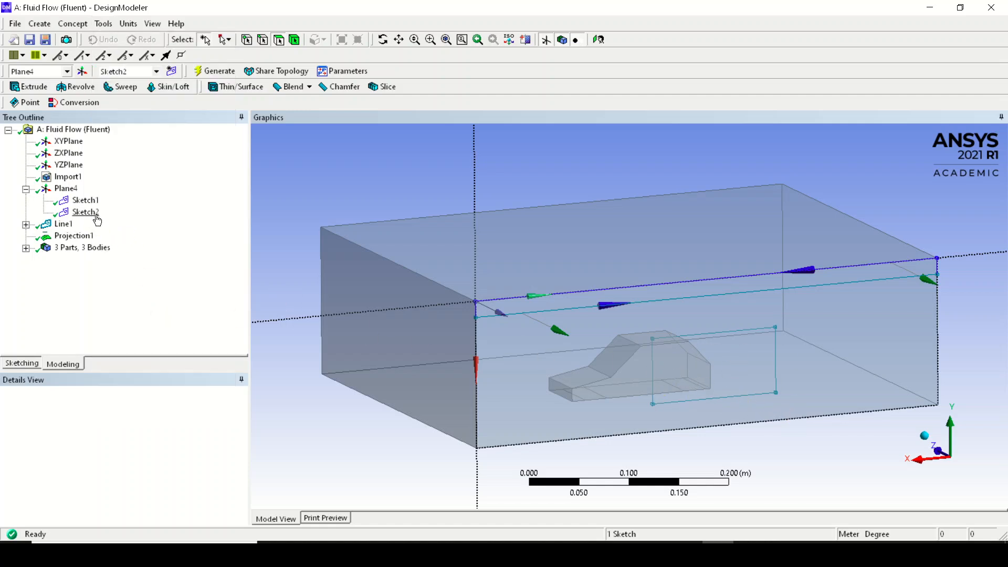
# - Delete Sketch2 from Plane4
pyautogui.click(86, 212)
pyautogui.press('Delete')
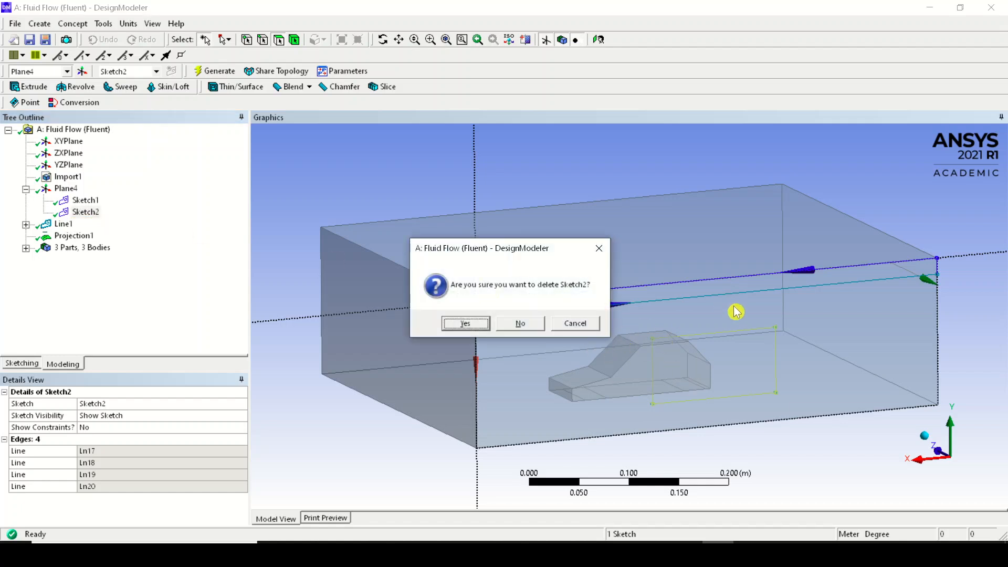
pyautogui.click(465, 323)
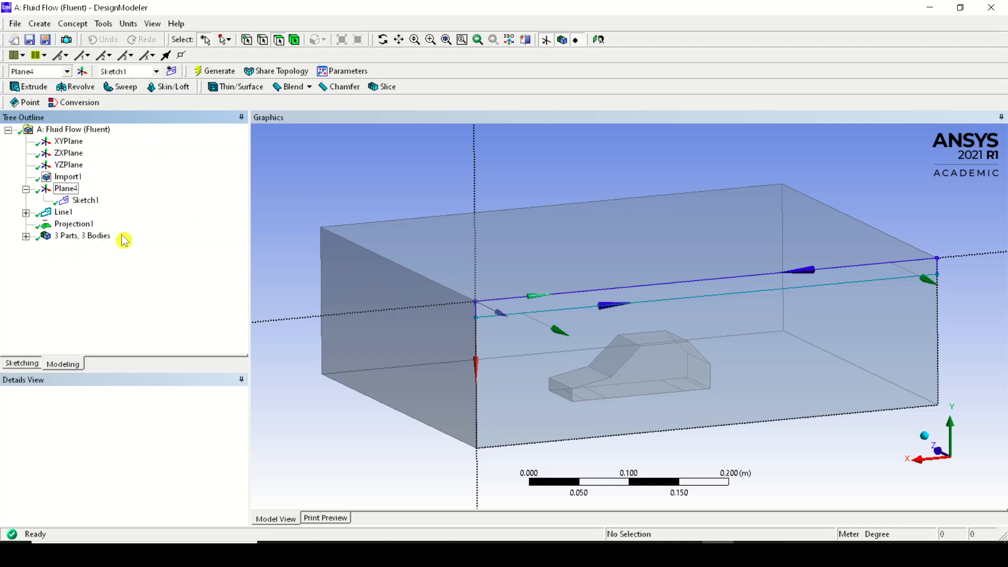
# - Expand the list of bodies, identify each one by selecting it, and suppress the Line Body
pyautogui.click(25, 236)
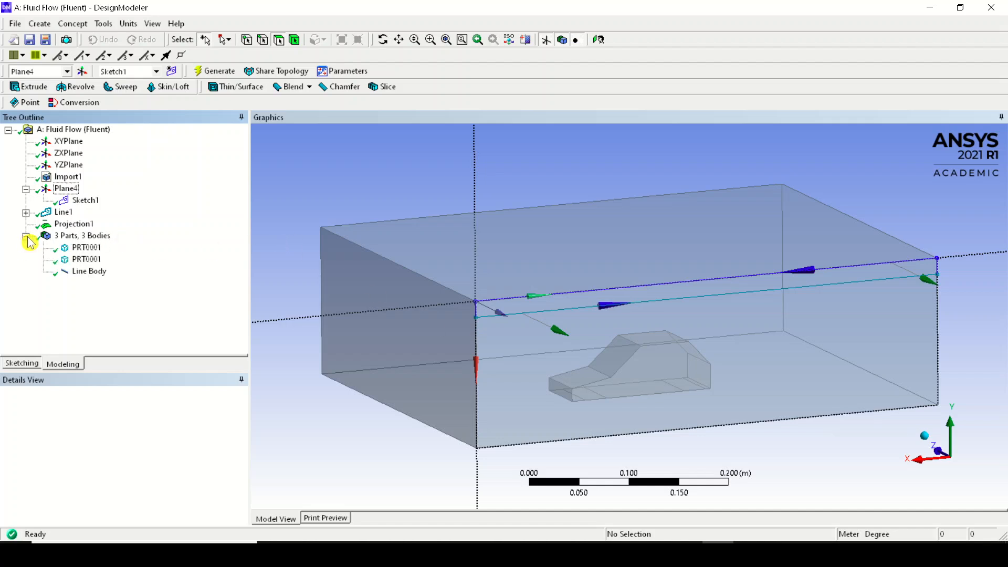
pyautogui.click(91, 249)
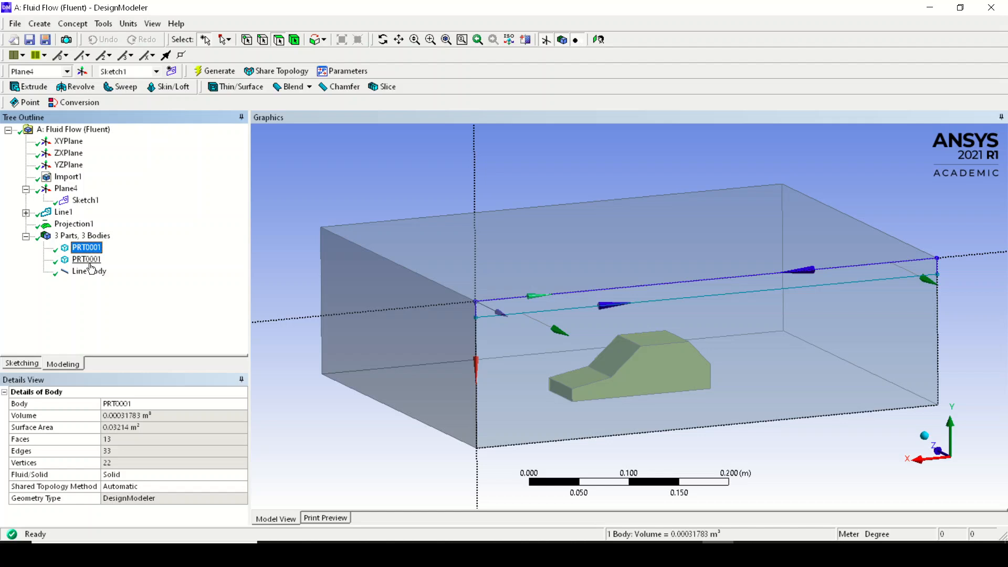
pyautogui.click(89, 260)
pyautogui.click(89, 270)
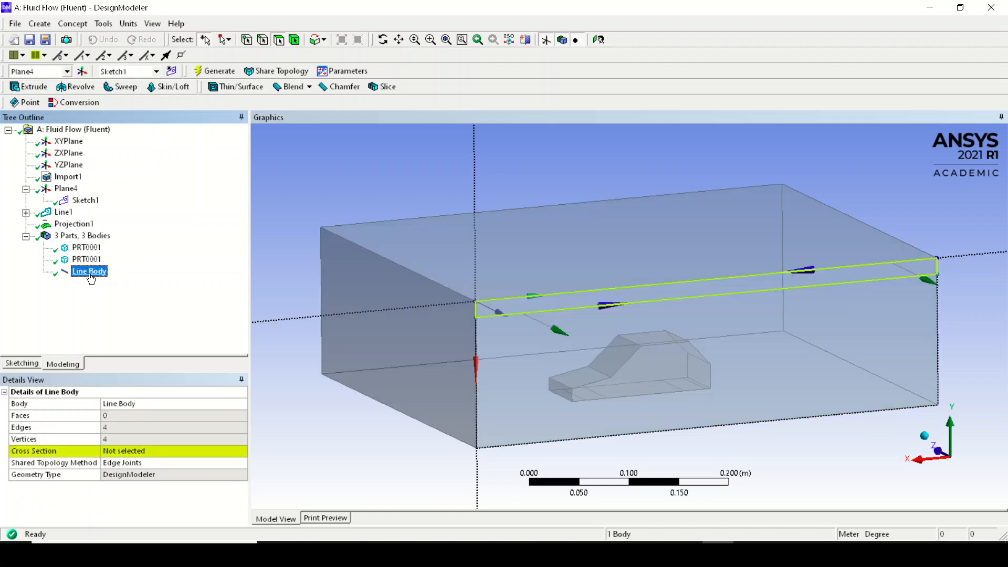
pyautogui.rightClick(92, 278)
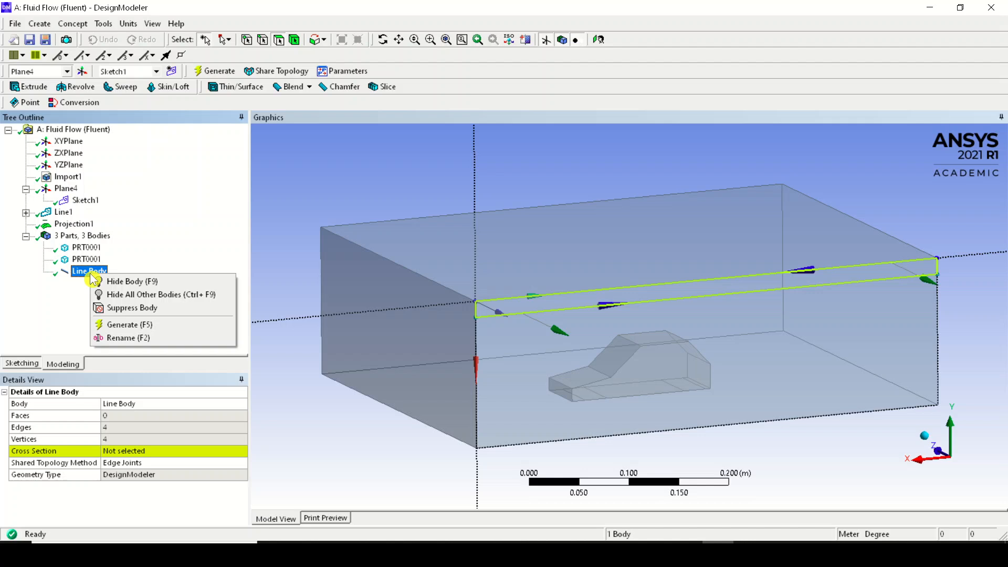
pyautogui.click(109, 308)
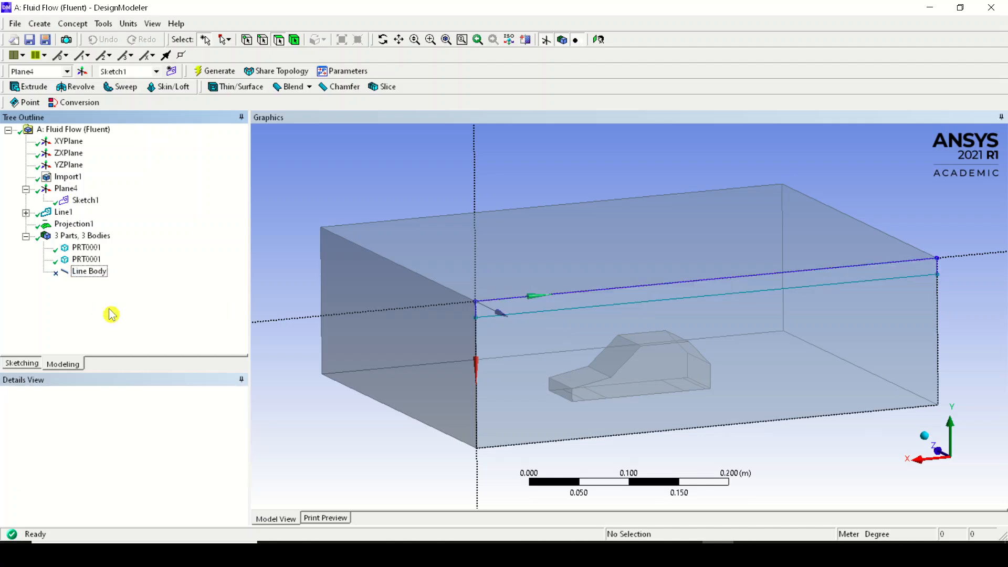
# - Check the two side faces of the enclosure and the car and enclosure solid bodies by selecting each
pyautogui.click(609, 314)
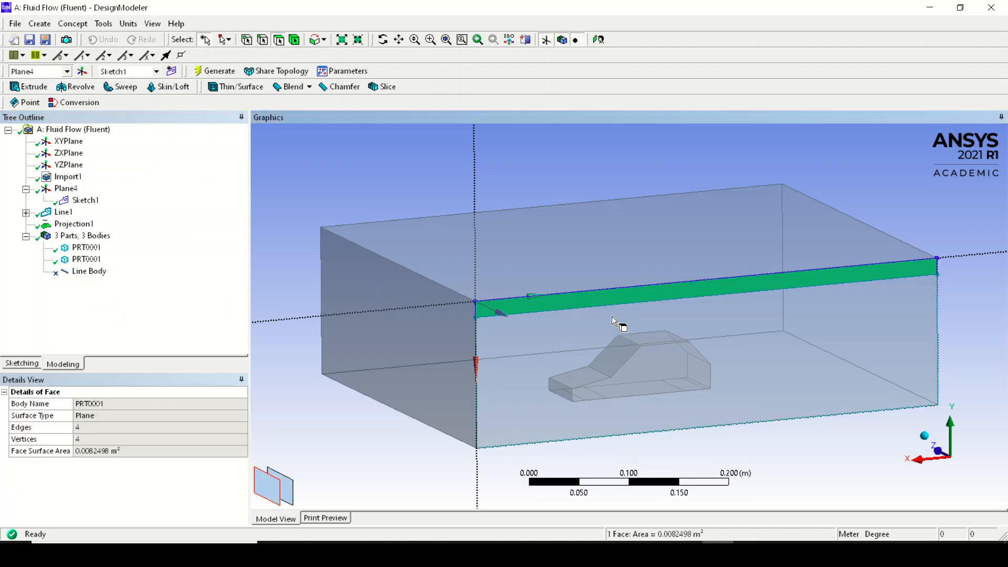
pyautogui.click(613, 326)
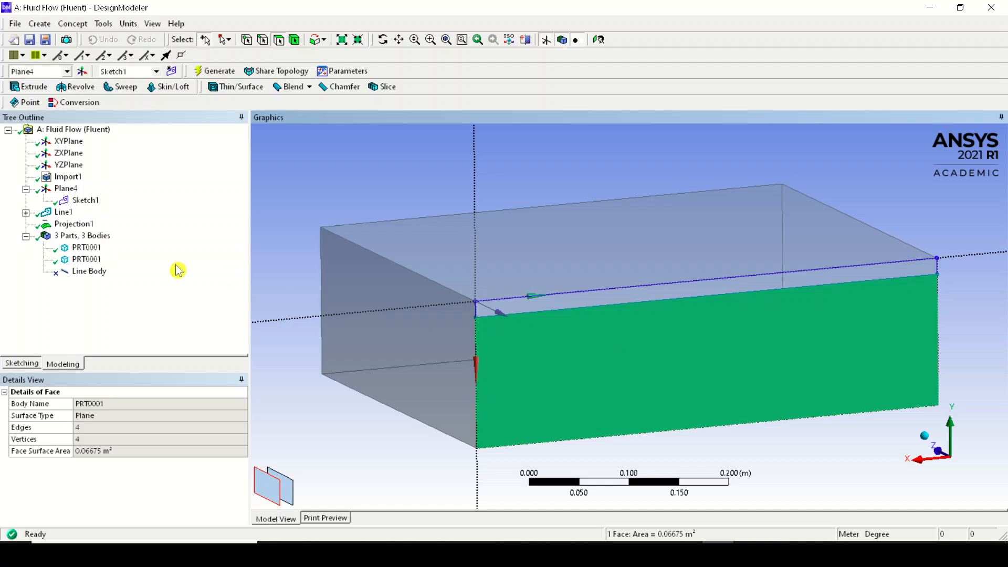
pyautogui.click(87, 259)
pyautogui.click(93, 248)
pyautogui.click(89, 260)
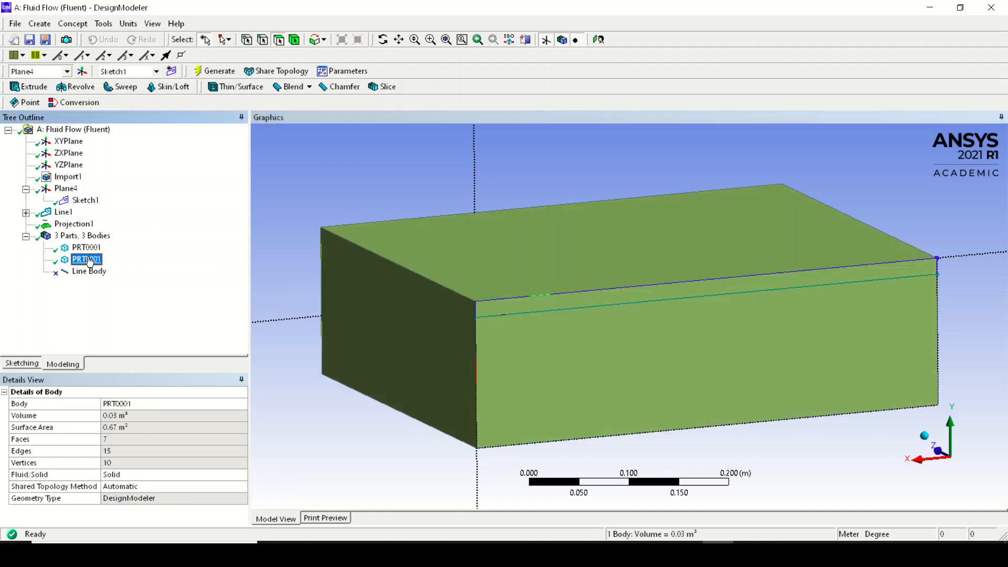
pyautogui.click(94, 248)
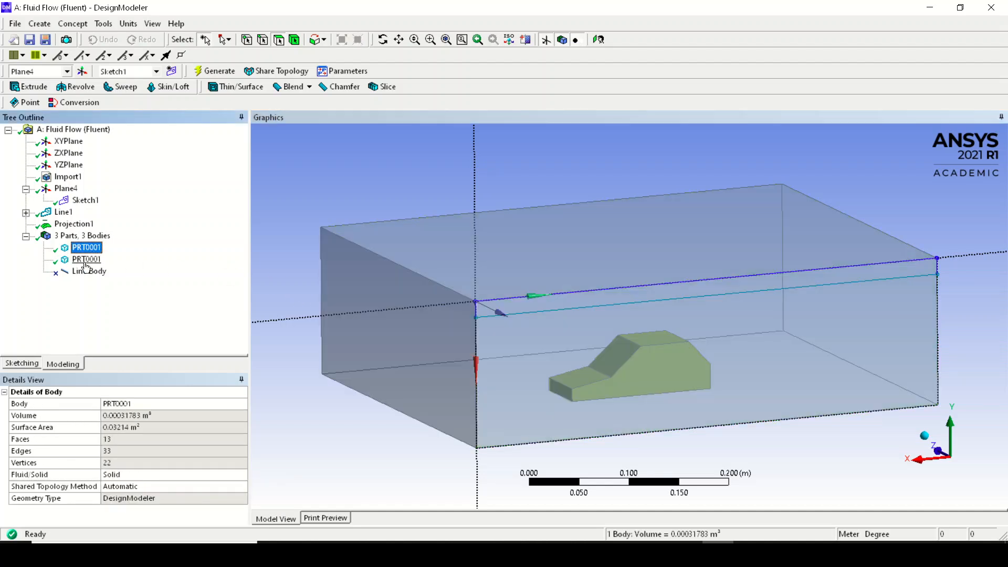
pyautogui.click(86, 259)
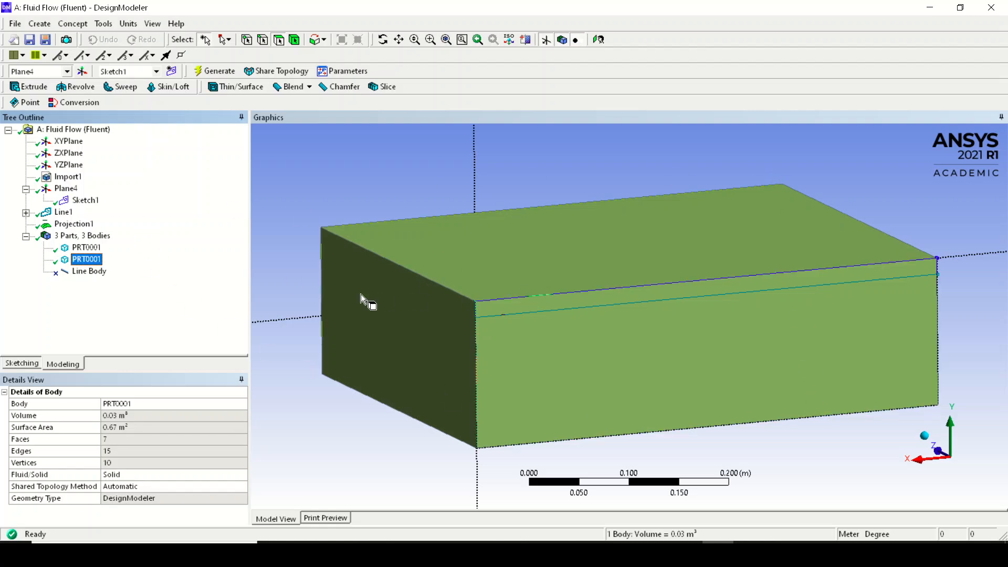
# - Select the enclosure's bottom face and inspect where the car body meets it, including a close look at the car's front
pyautogui.click(289, 287)
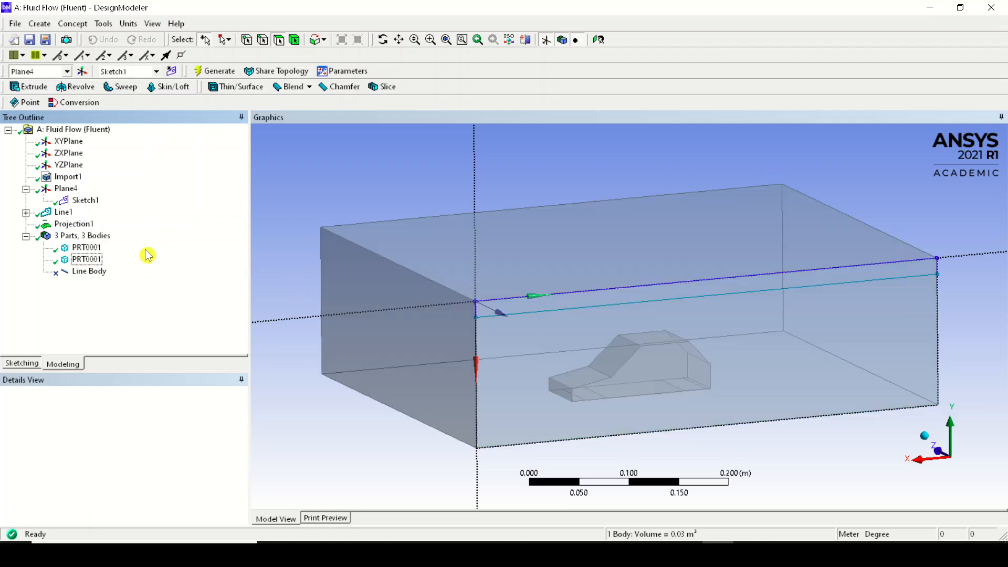
pyautogui.moveTo(738, 353); pyautogui.dragTo(721, 298, button='middle')
pyautogui.click(638, 349)
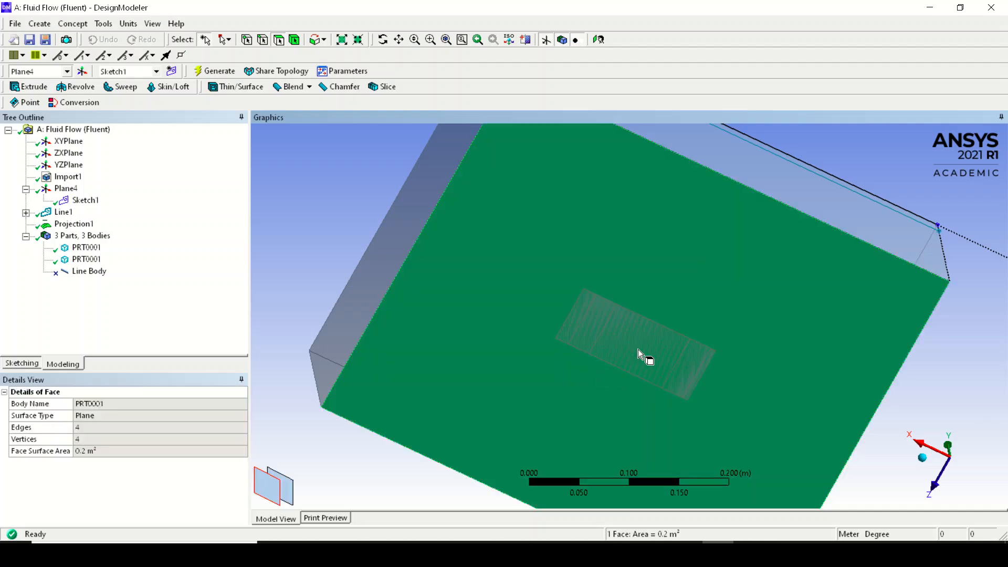
pyautogui.moveTo(638, 349); pyautogui.dragTo(696, 403, button='middle')
pyautogui.scroll(-3, 667, 404)
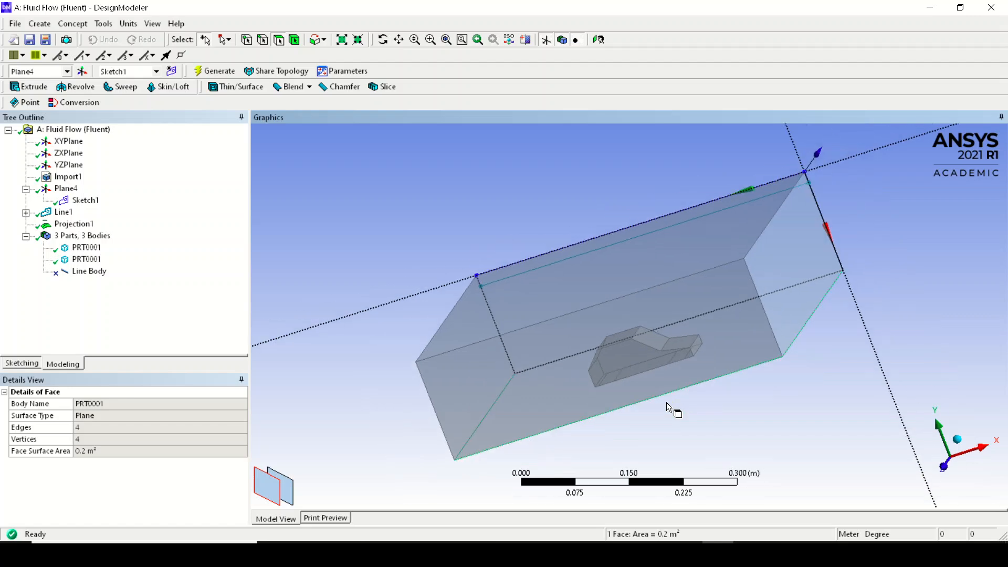
pyautogui.scroll(3, 654, 396)
pyautogui.scroll(-3, 656, 397)
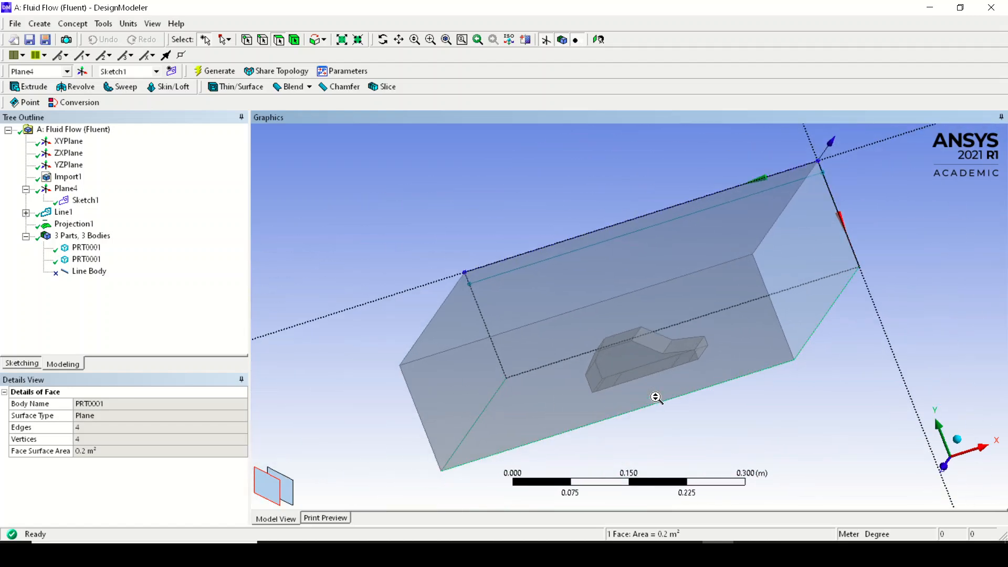
pyautogui.moveTo(654, 399); pyautogui.dragTo(633, 375, button='middle')
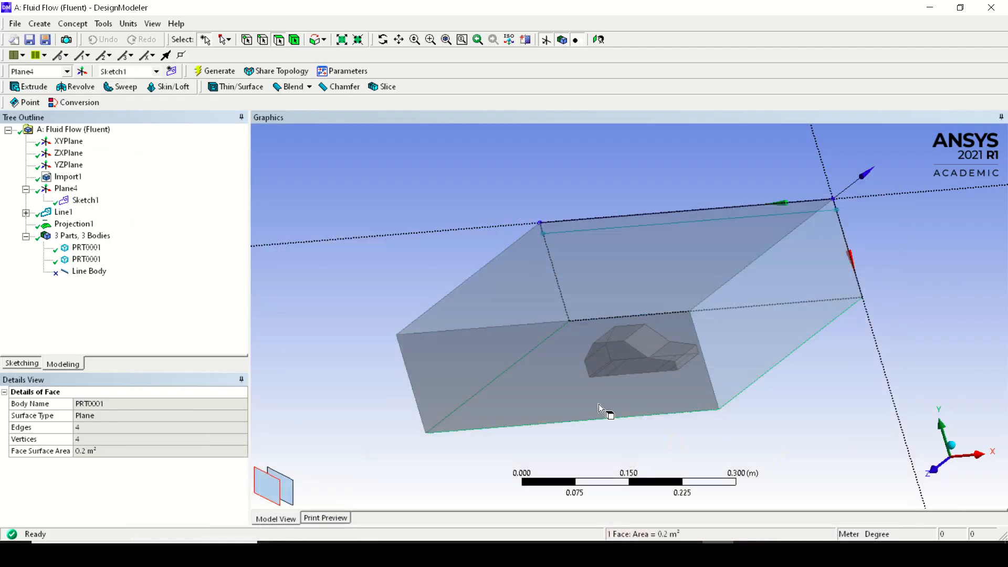
pyautogui.moveTo(602, 411); pyautogui.dragTo(620, 345, button='middle')
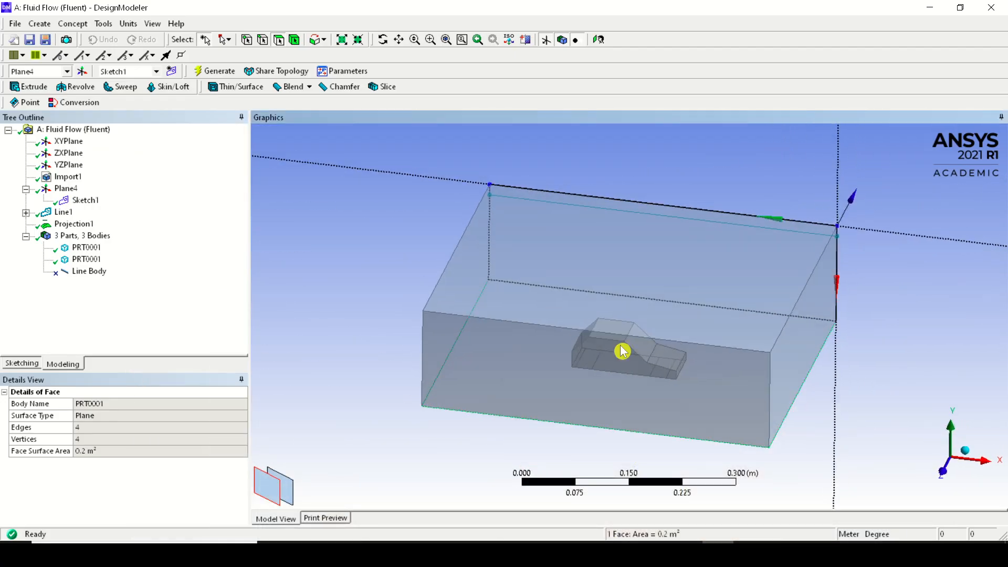
pyautogui.scroll(-3, 674, 383)
pyautogui.moveTo(637, 306); pyautogui.dragTo(718, 361, button='right')
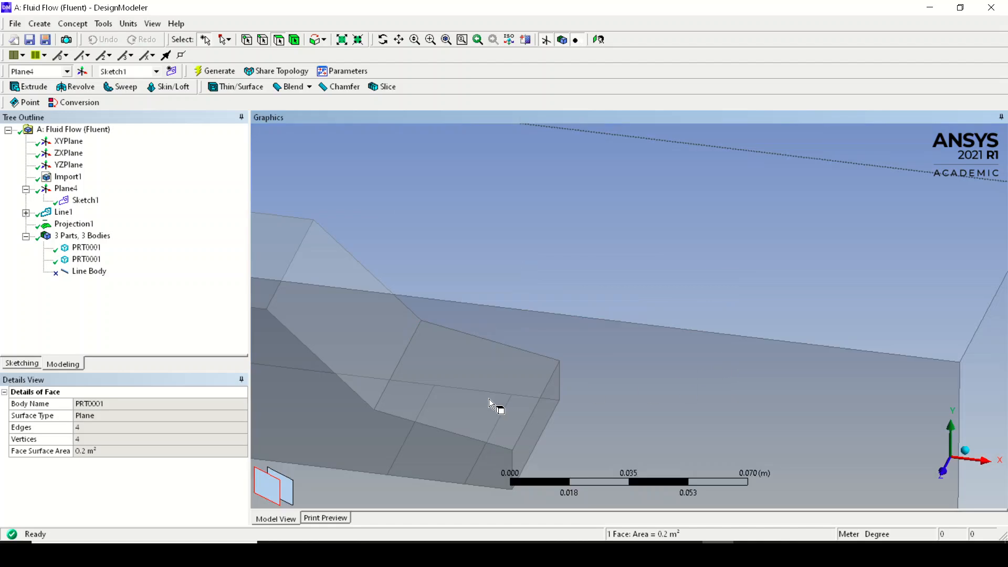
pyautogui.scroll(-10, 535, 377)
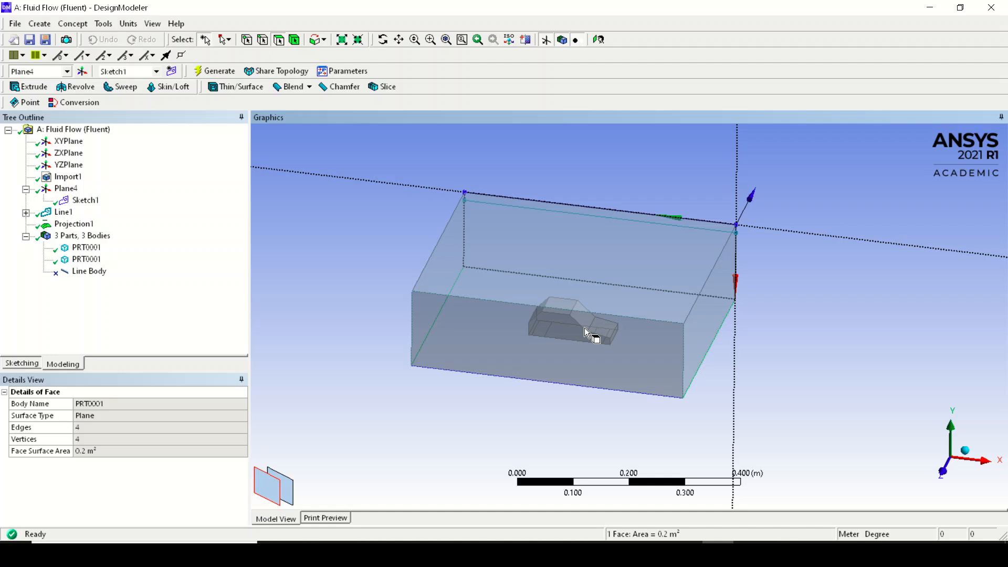
pyautogui.scroll(-1, 515, 317)
# - Identify the car body and the enclosure body by selecting each PRT0001 solid in turn, and clear the selection
pyautogui.click(86, 247)
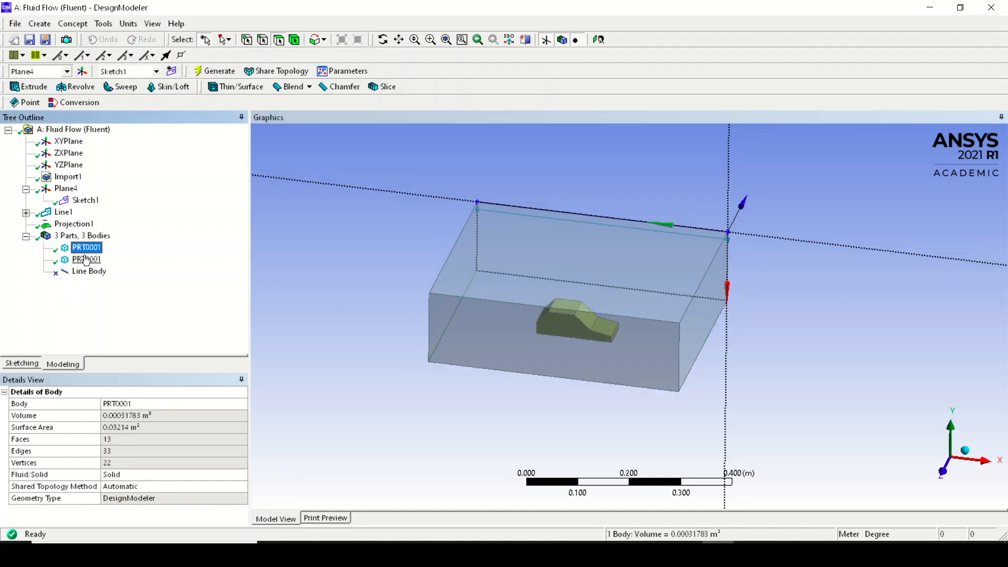
pyautogui.click(86, 259)
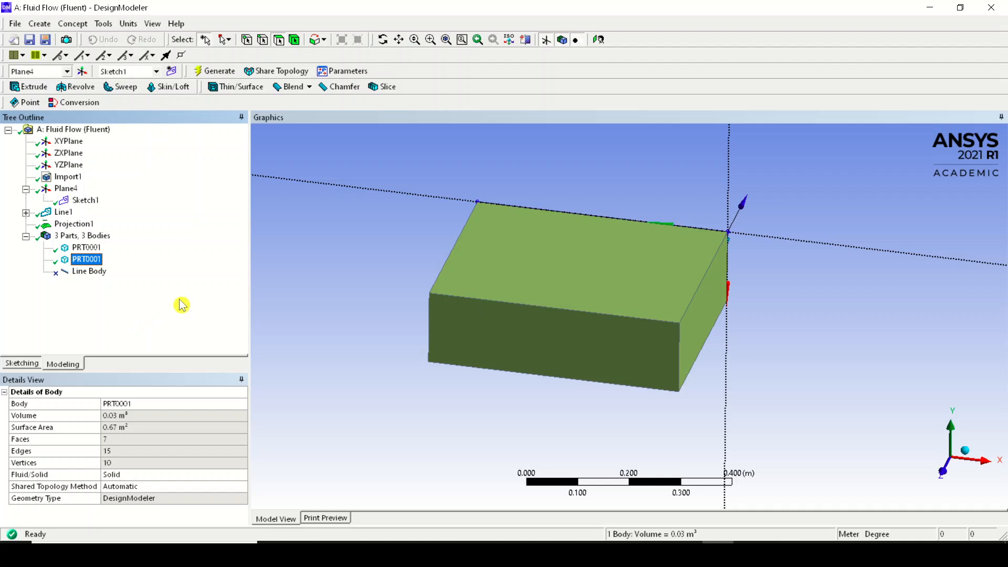
pyautogui.click(402, 277)
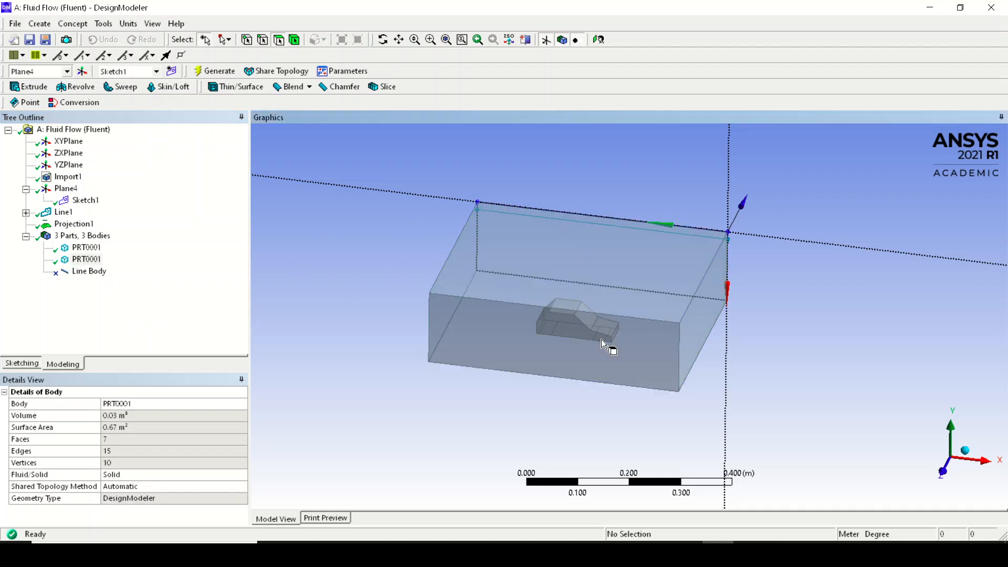